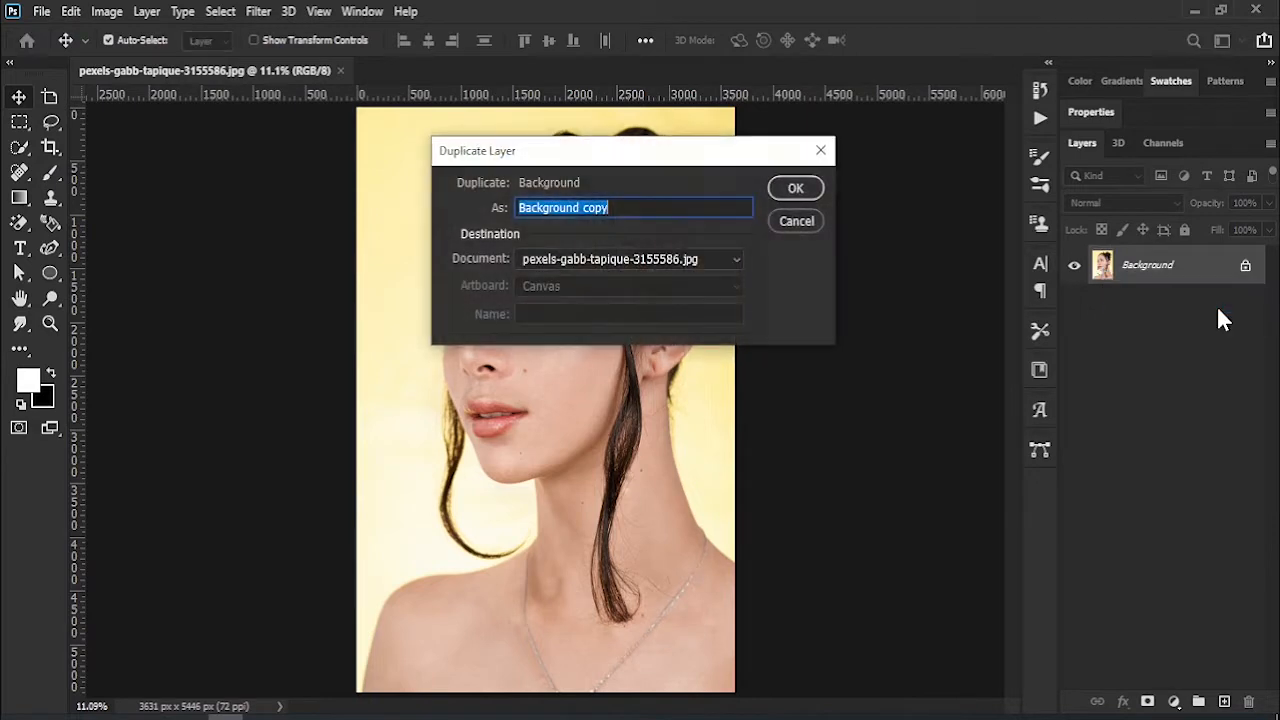
Duplicate the Background layer as Background copy and automatically select the woman on it with Select Subject.
left_click(812, 186)
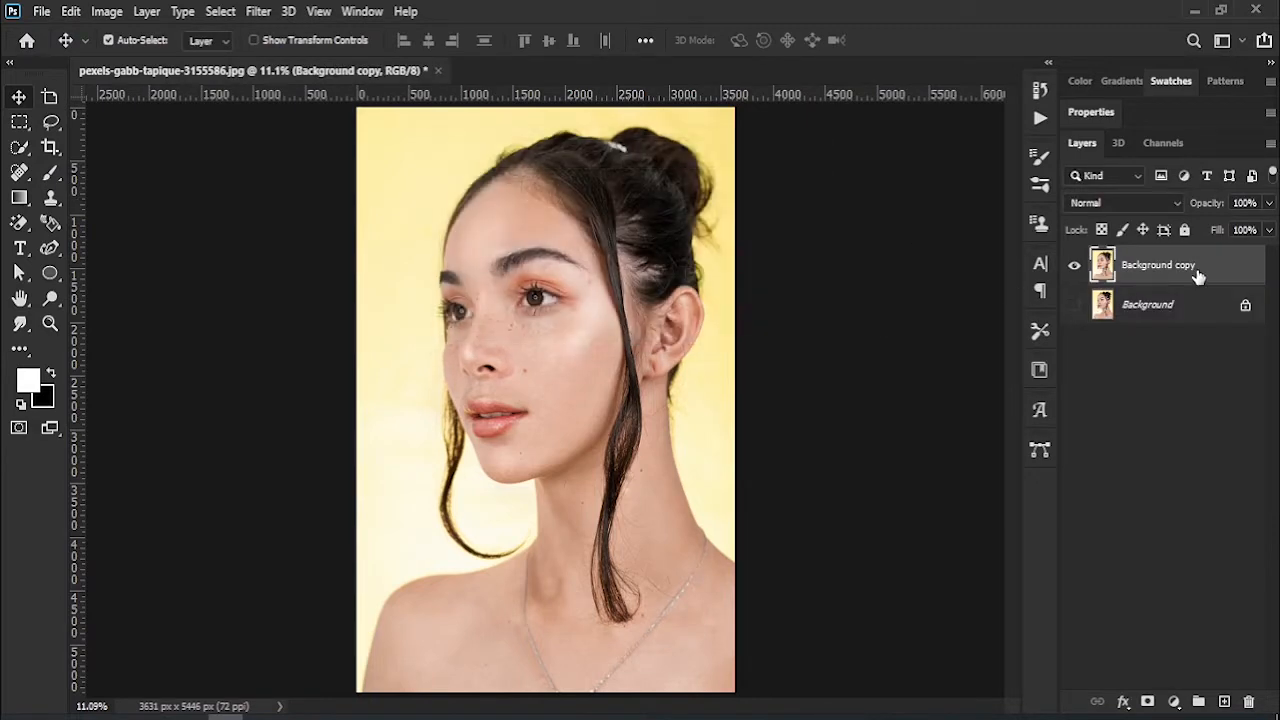
right_click(22, 148)
left_click(100, 190)
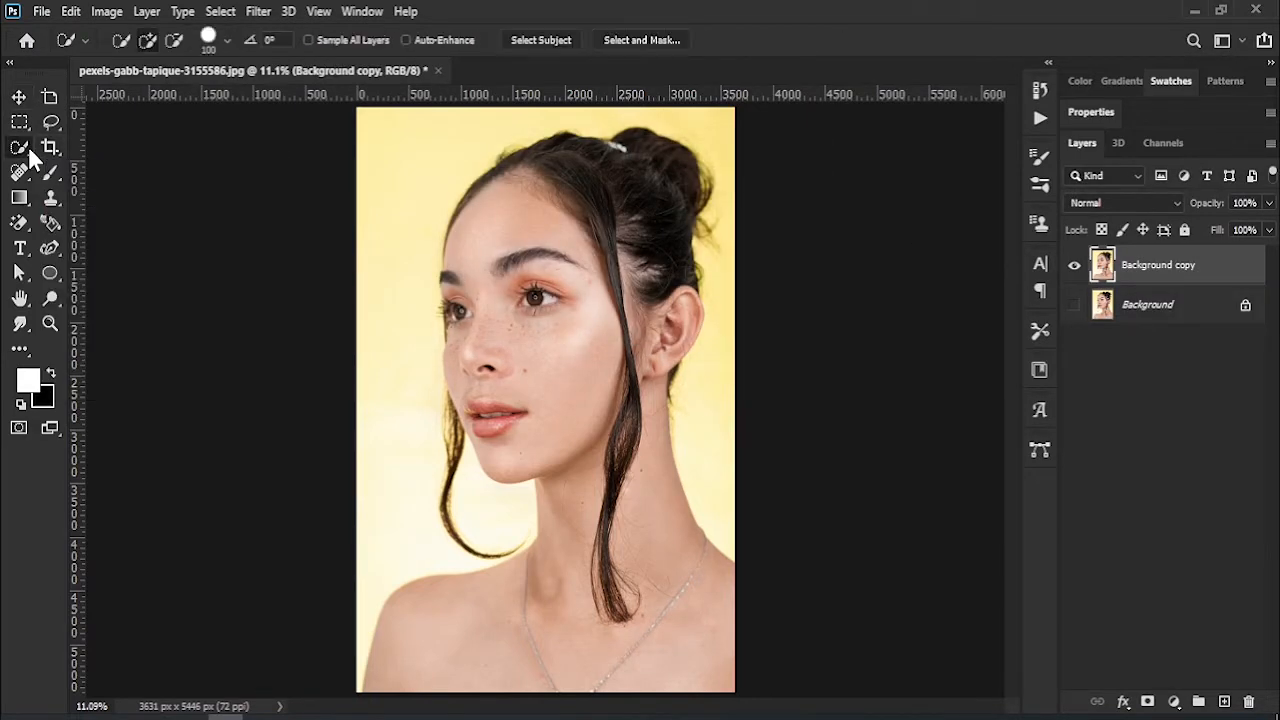
left_click(528, 42)
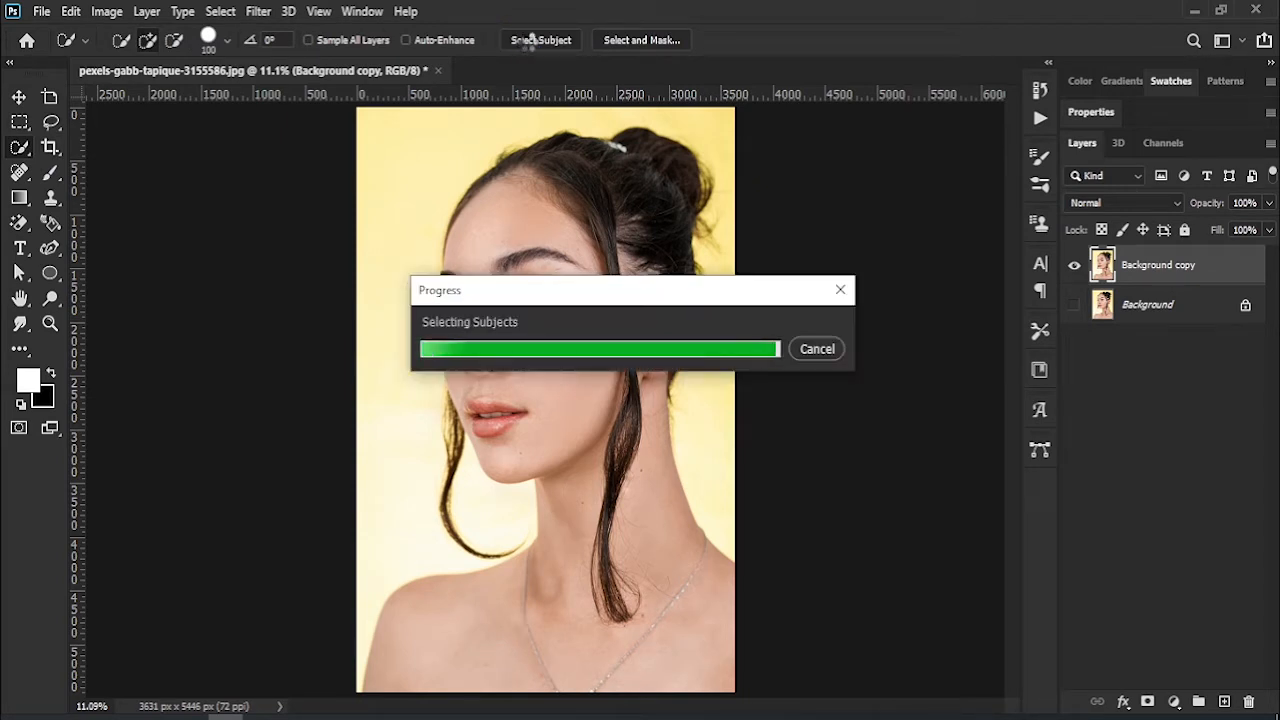
Refine the selection's hair edges in Select and Mask along the loose face strand, nape and bun, outputting to a selection.
left_click(630, 40)
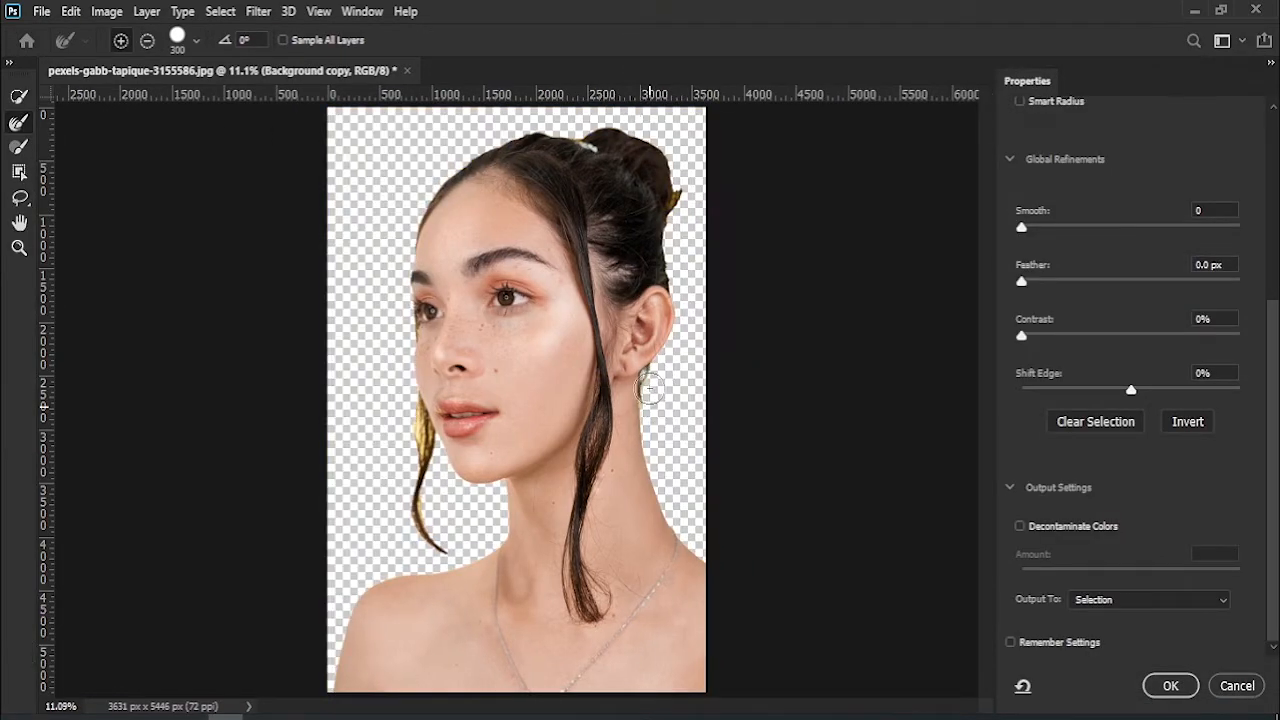
left_click_drag(417, 440, 415, 429)
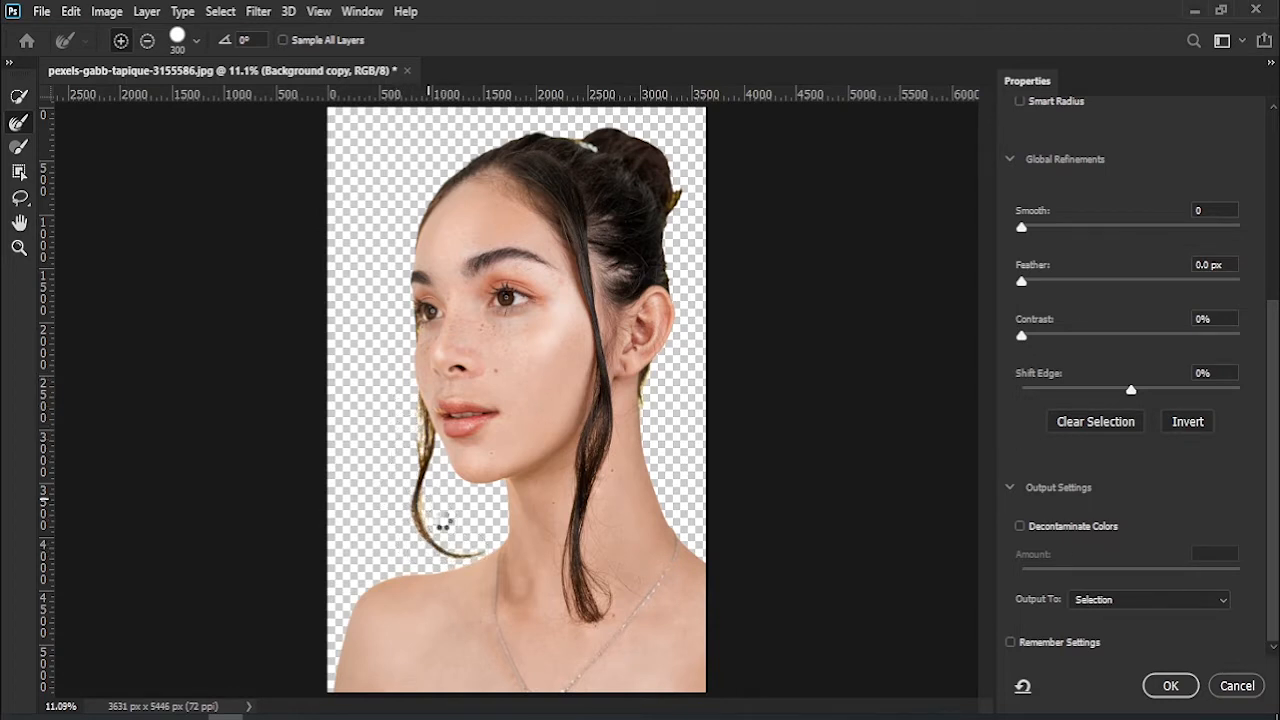
mouse_move(663, 163)
left_mouse_down()
mouse_move(686, 186)
mouse_move(681, 220)
left_mouse_up()
left_click_drag(674, 255, 682, 290)
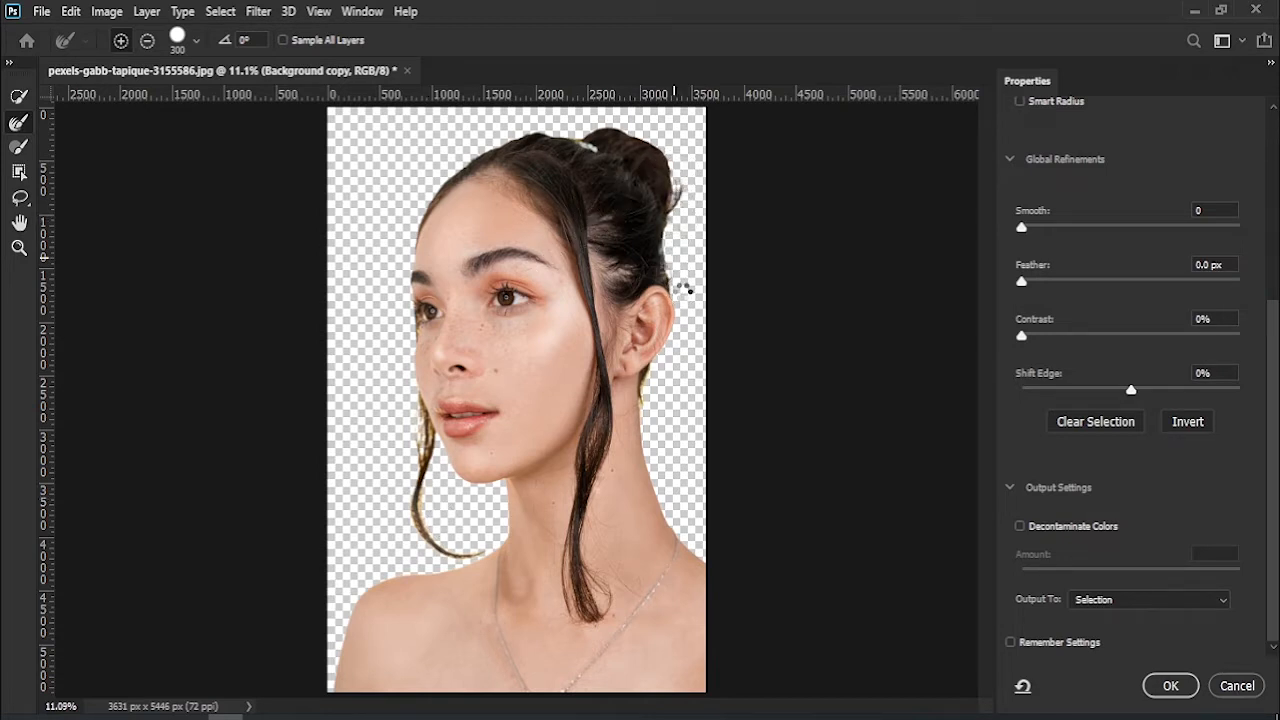
mouse_move(693, 181)
left_mouse_down()
mouse_move(640, 132)
mouse_move(555, 126)
left_mouse_up()
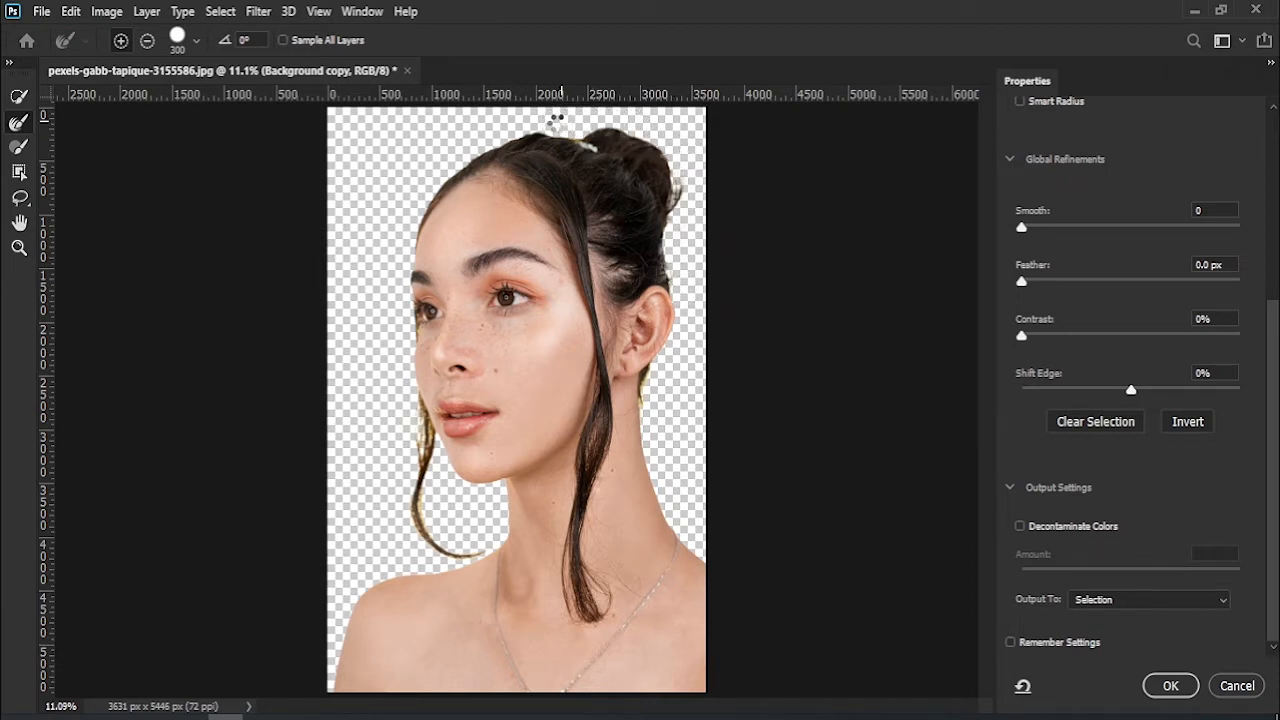
left_click(1172, 685)
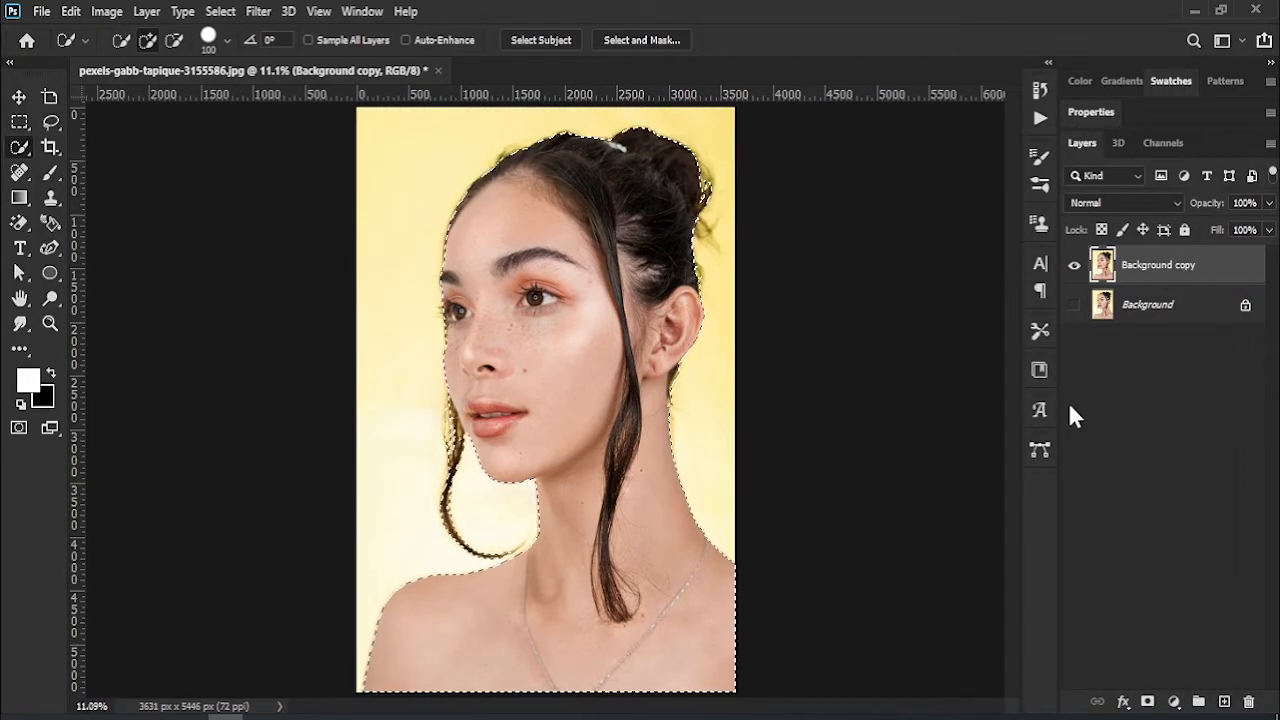
Copy the selected woman to a new layer and hide the Background copy layer.
key("ctrl+j")
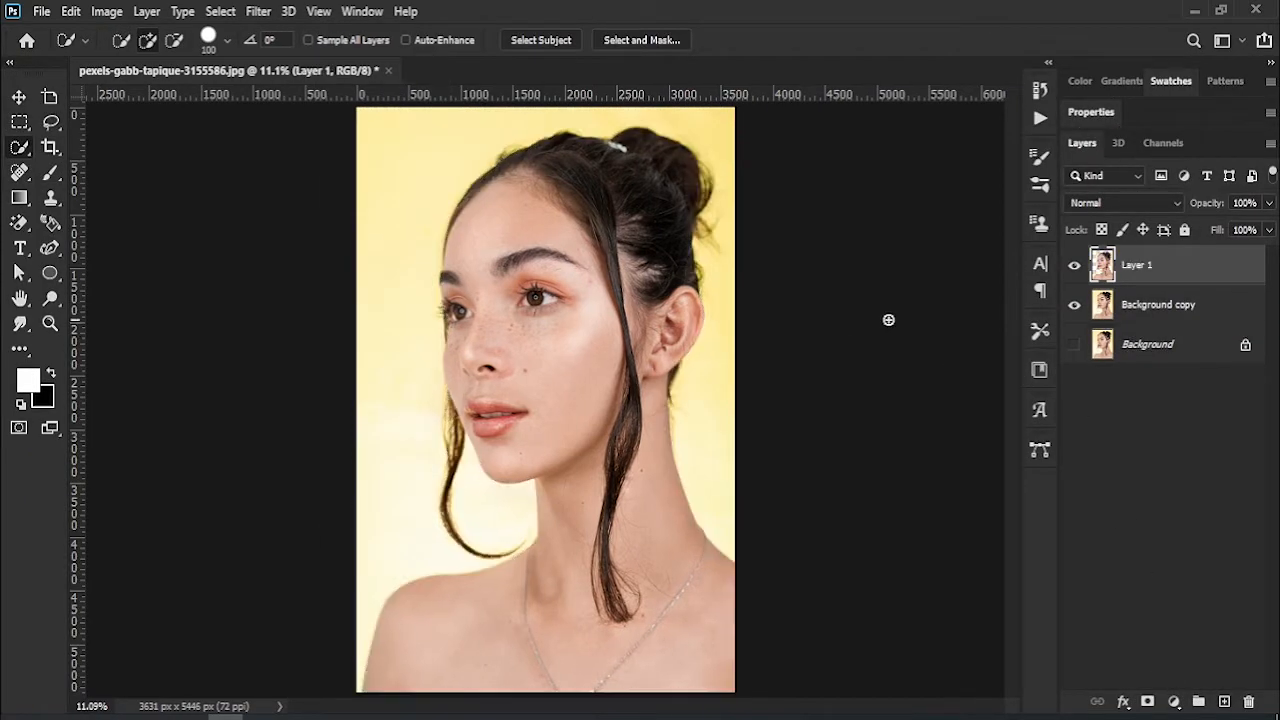
left_click(1075, 305)
Add a black (000000) Solid Color fill layer and place it directly beneath the woman's cutout layer.
left_click(1174, 701)
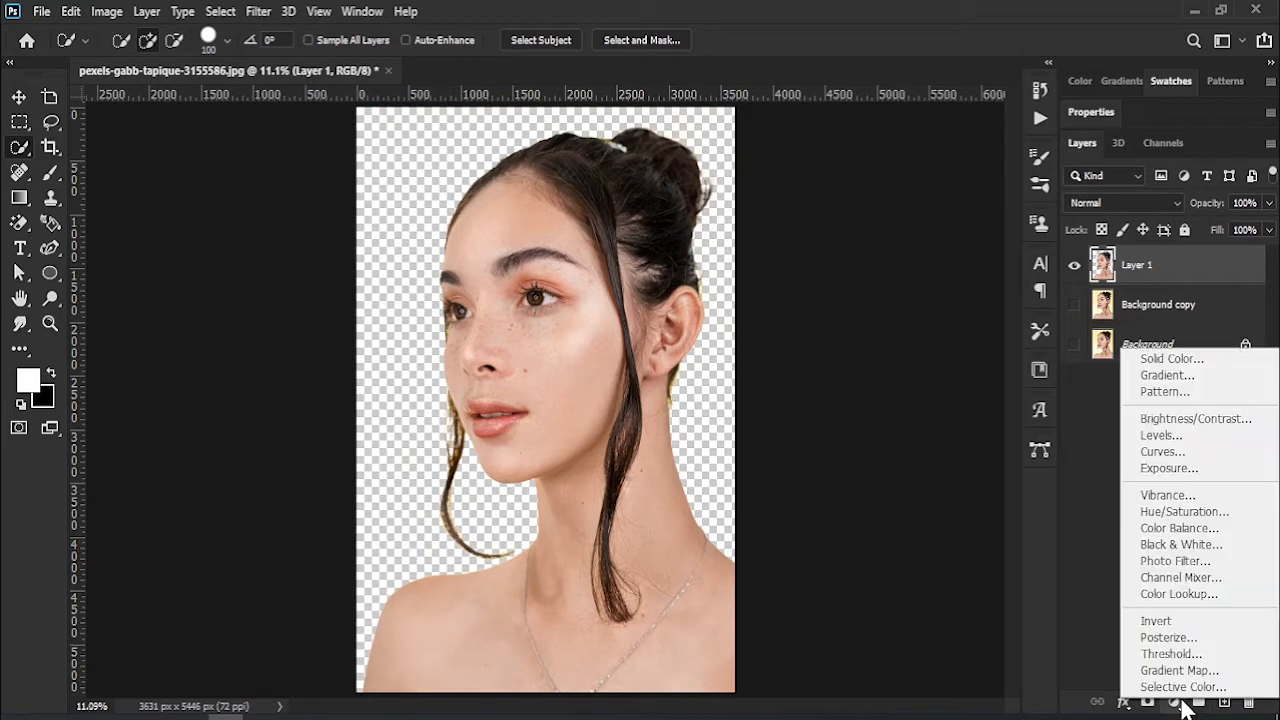
left_click(1160, 357)
left_click(467, 541)
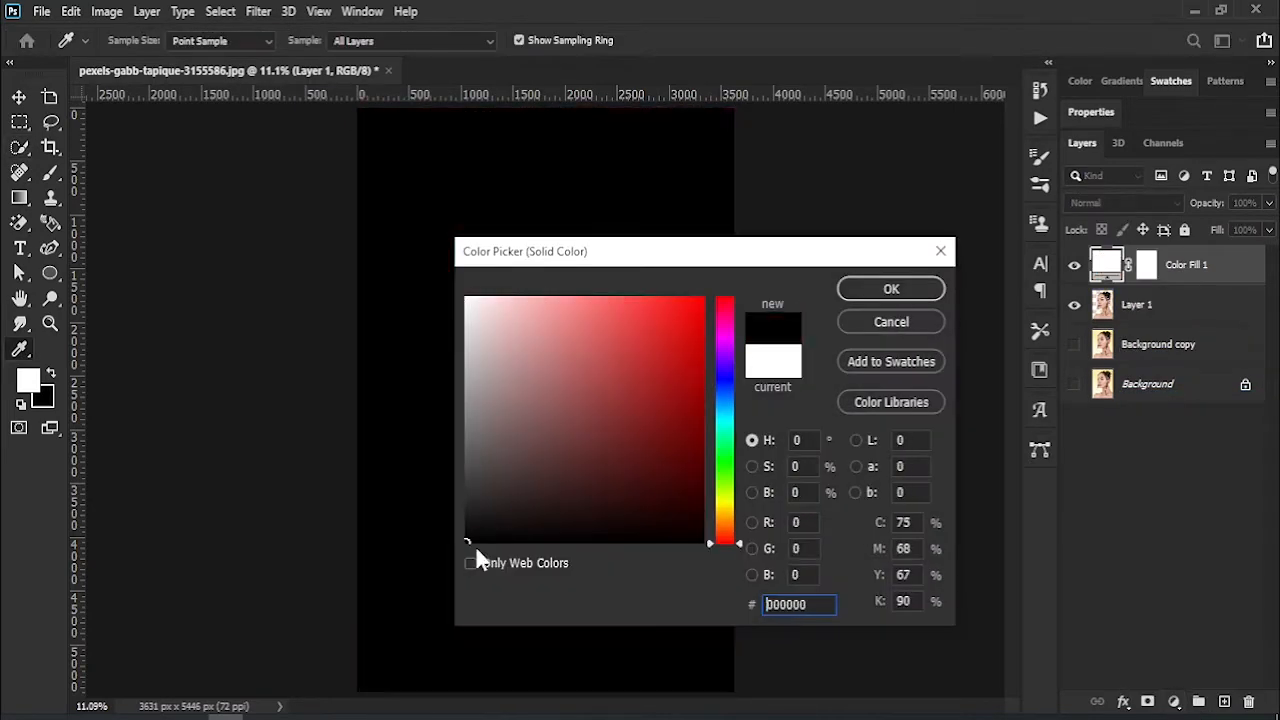
left_click(878, 294)
left_click_drag(1199, 276, 1198, 318)
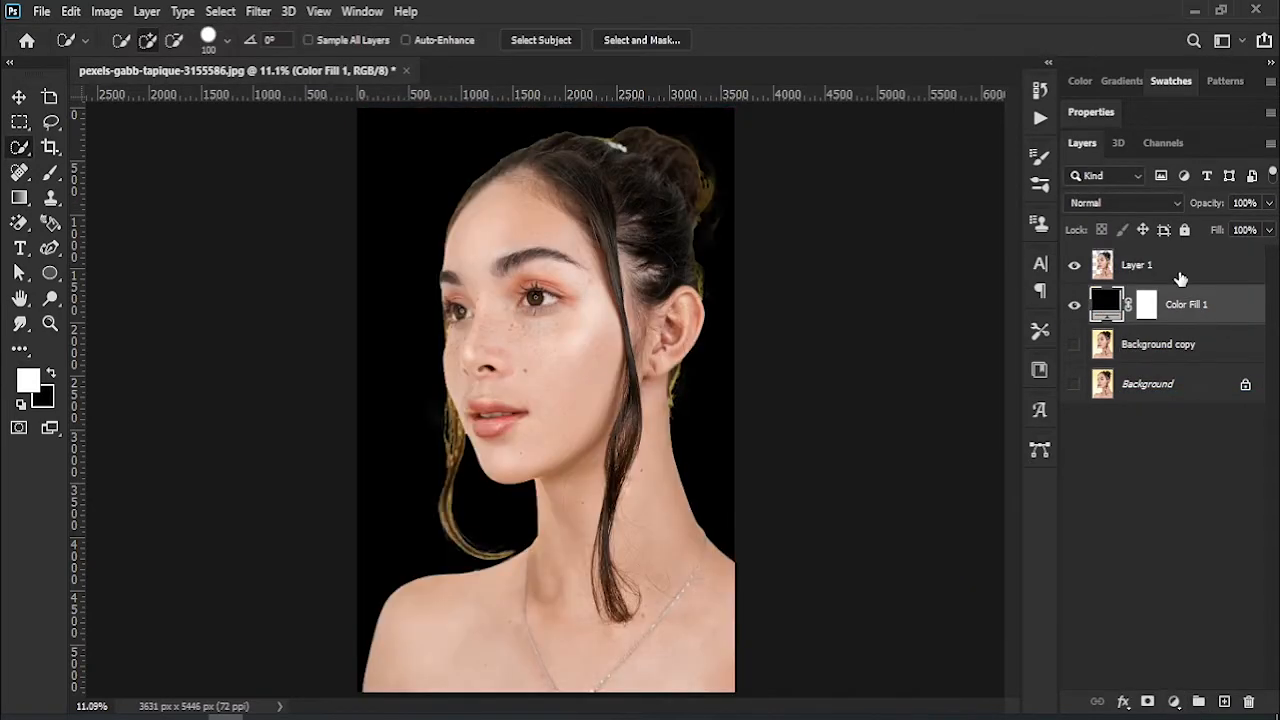
Marquee-select a hollow square frame about 514 px wide on Layer 1 and define it as brush preset Sampled Brush 1.
left_click(1180, 270)
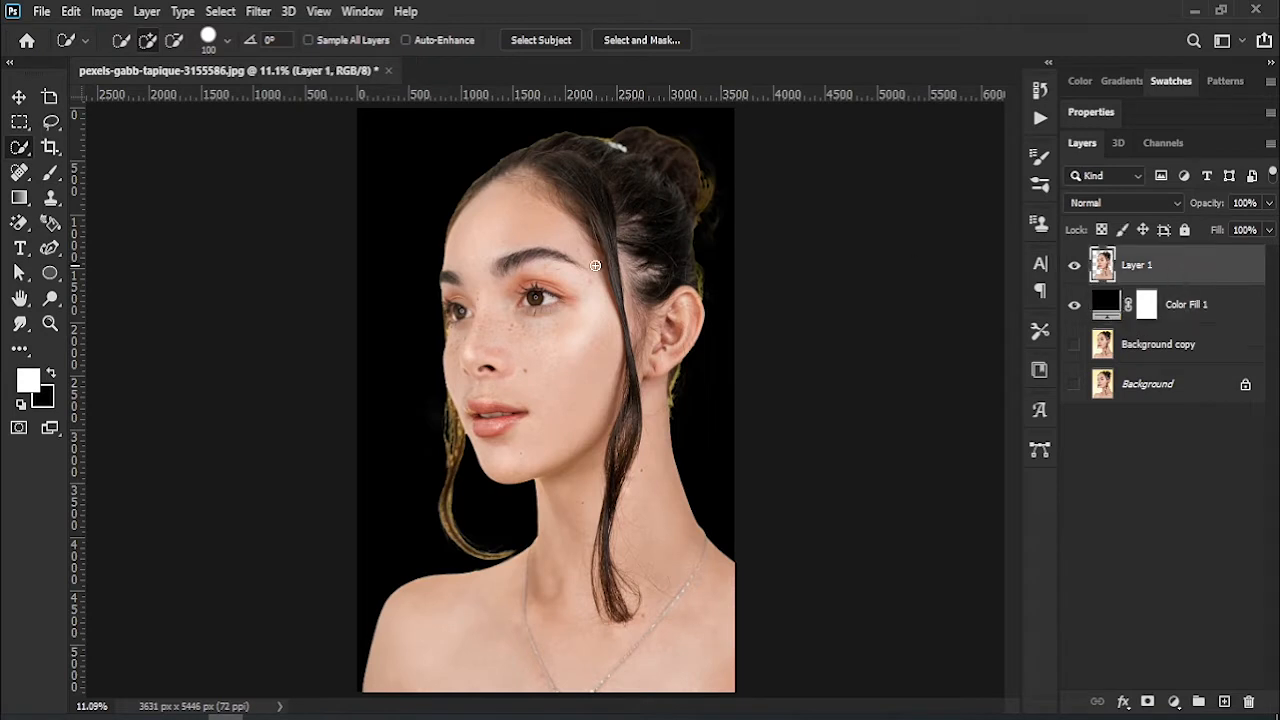
left_click(20, 123)
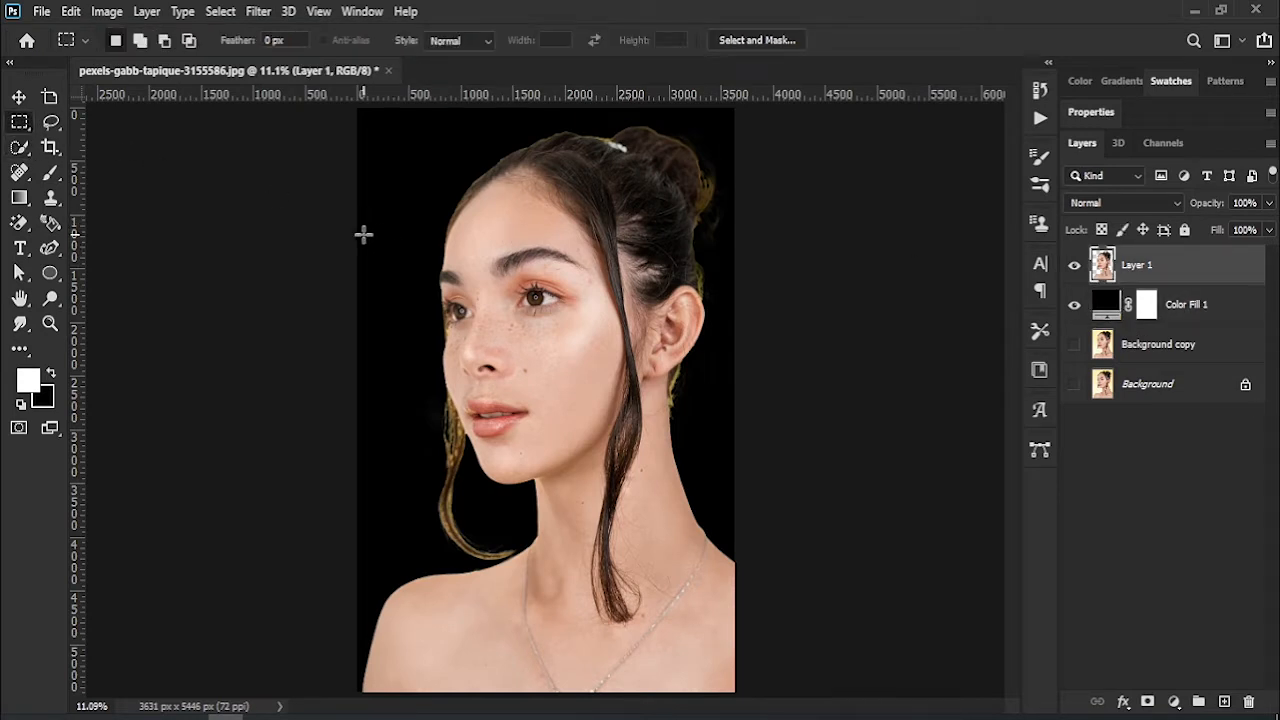
left_click_drag(365, 229, 419, 285)
left_click_drag(410, 273, 375, 235)
left_click(70, 11)
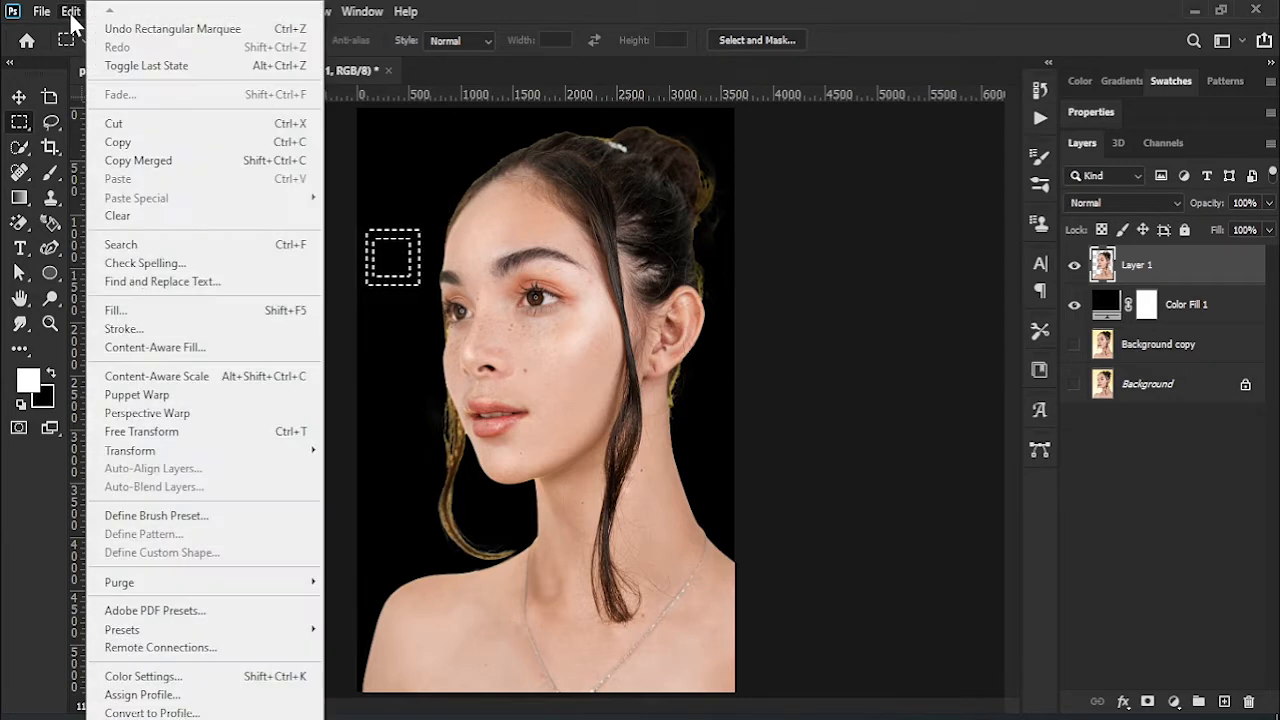
left_click(156, 515)
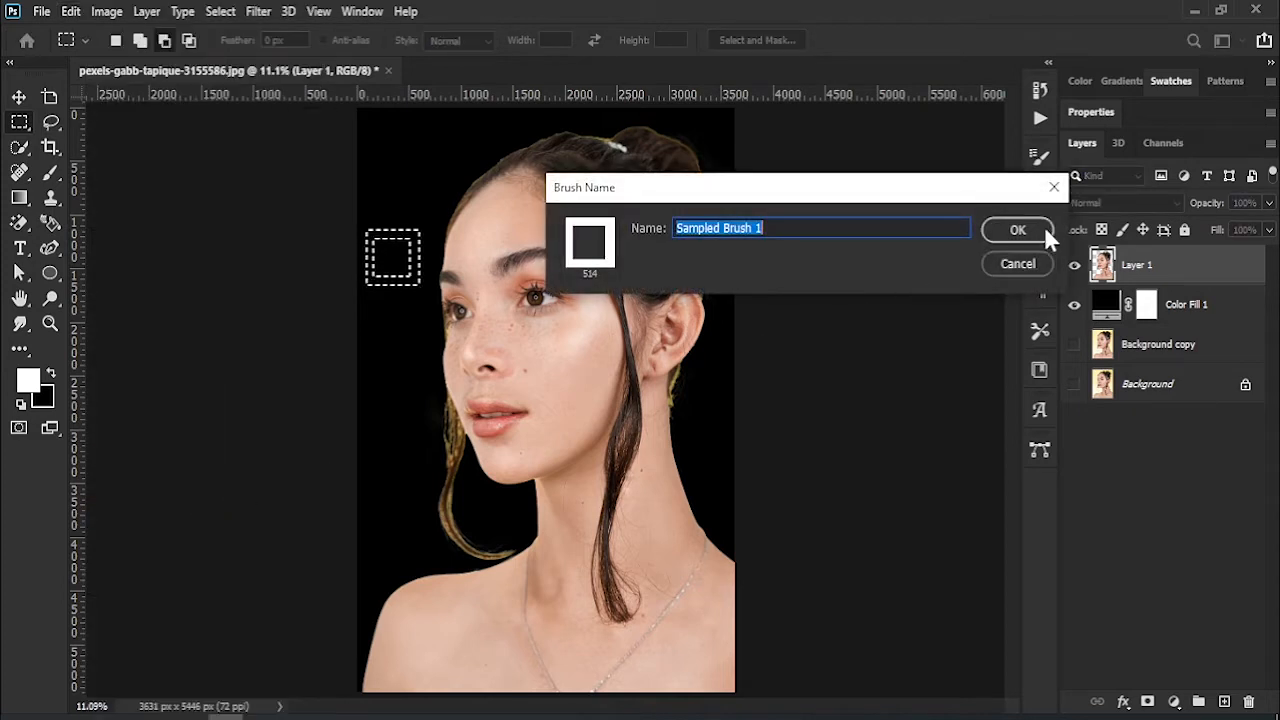
left_click(1017, 230)
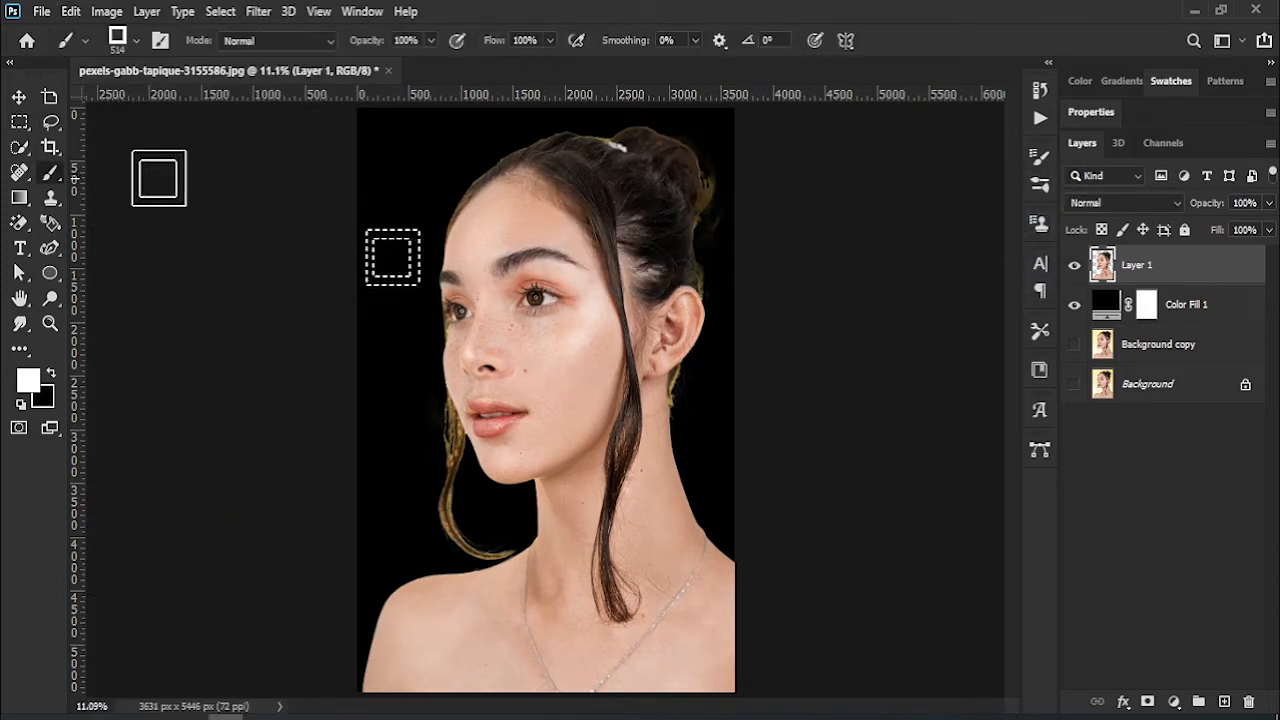
Deselect the square frame and add an inverted, fully black layer mask to Layer 1.
left_click(19, 96)
key("ctrl+d")
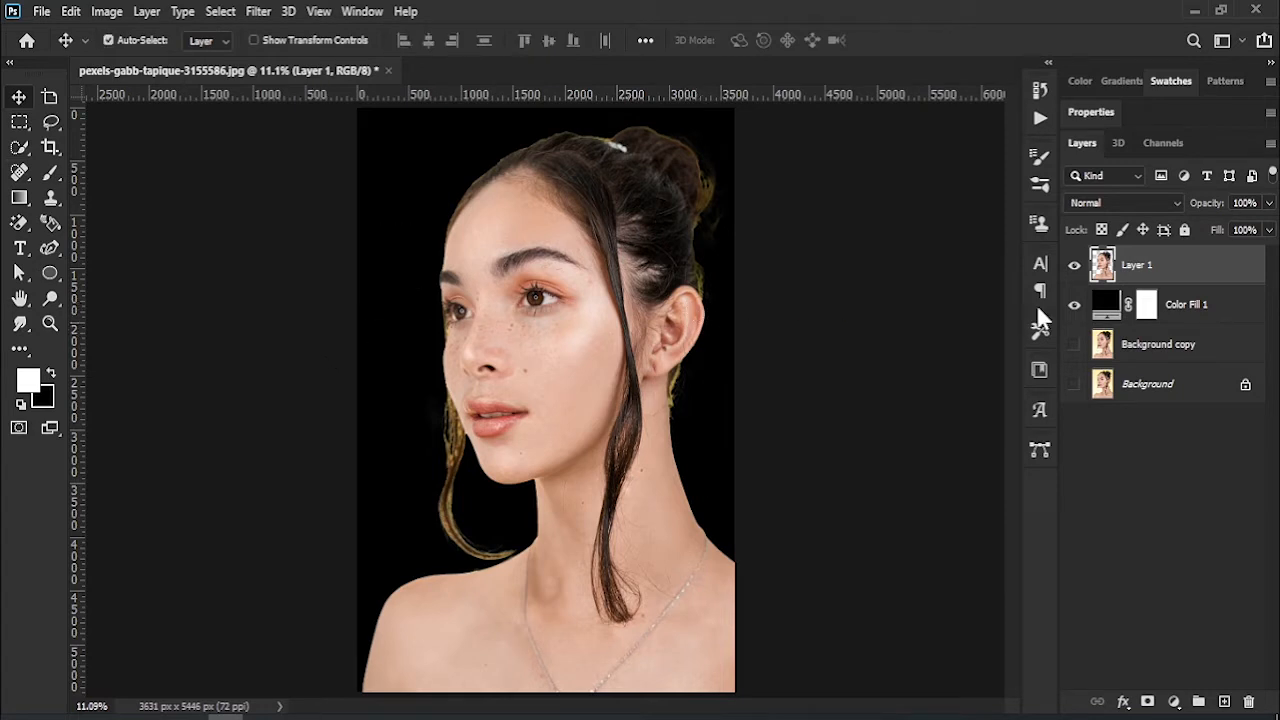
left_click(1148, 702)
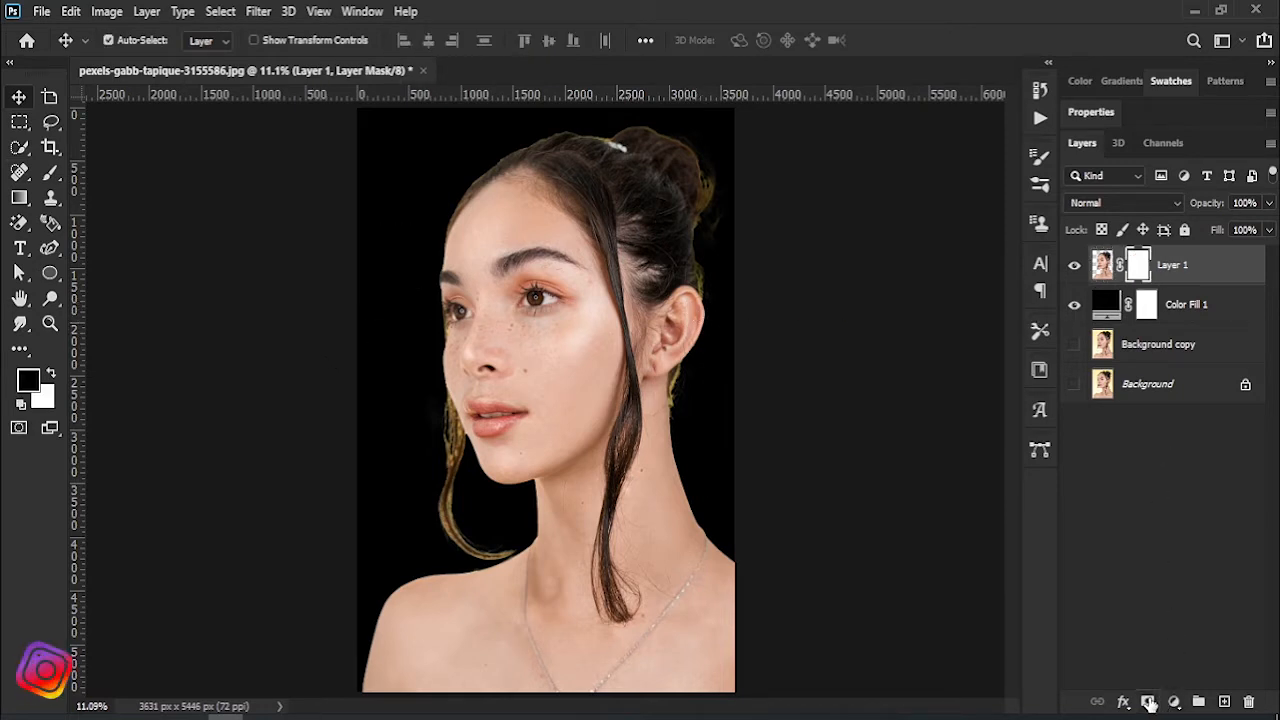
key("ctrl+i")
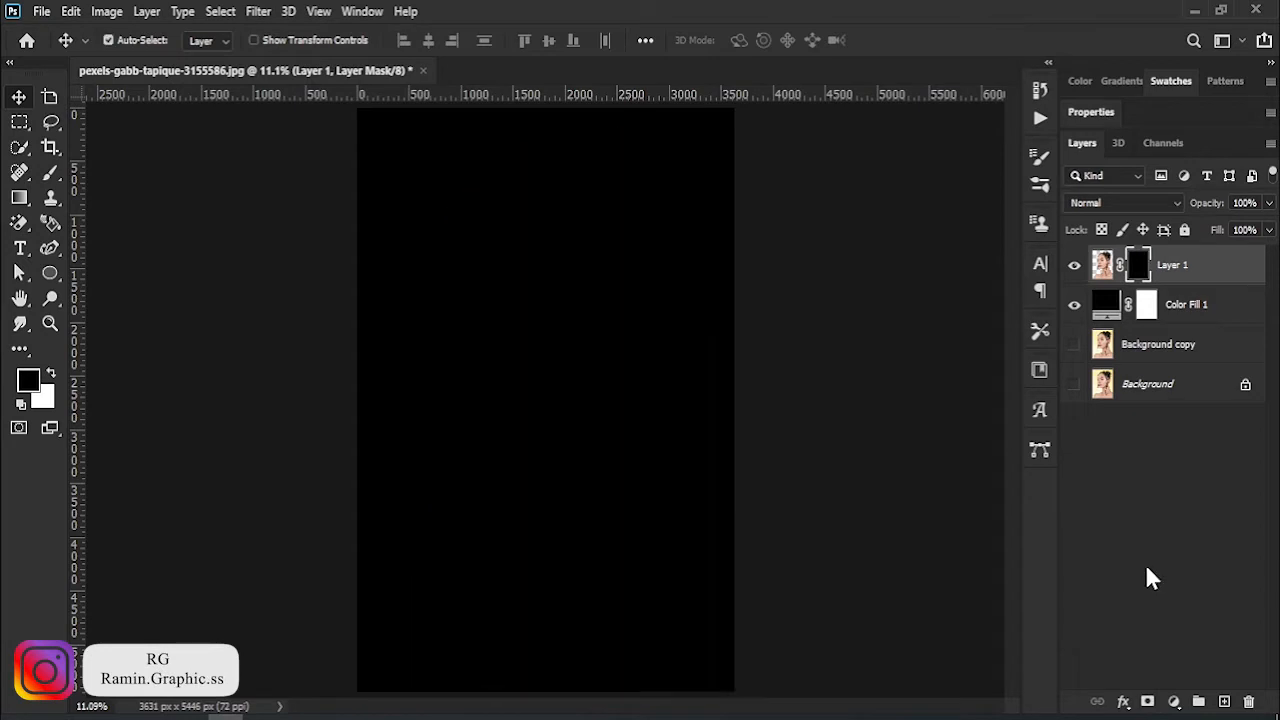
Set the square brush's tip spacing to 116% in the brush settings.
left_click(52, 175)
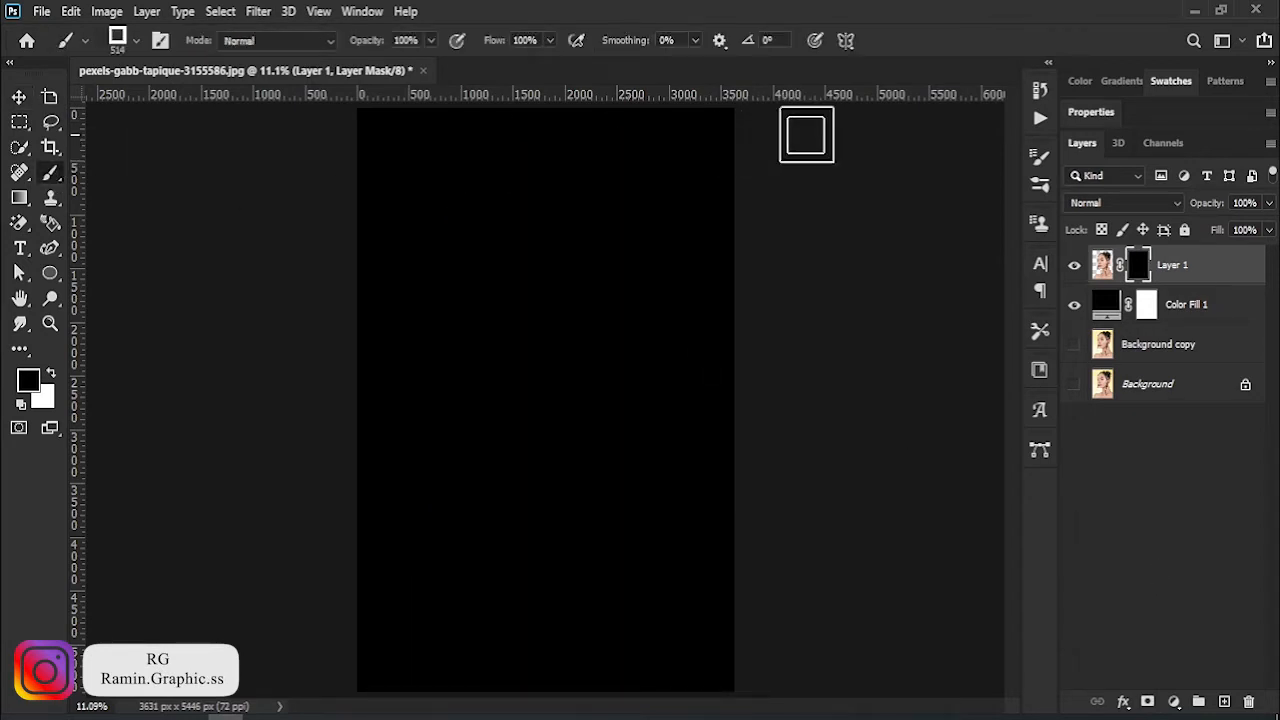
left_click(1041, 152)
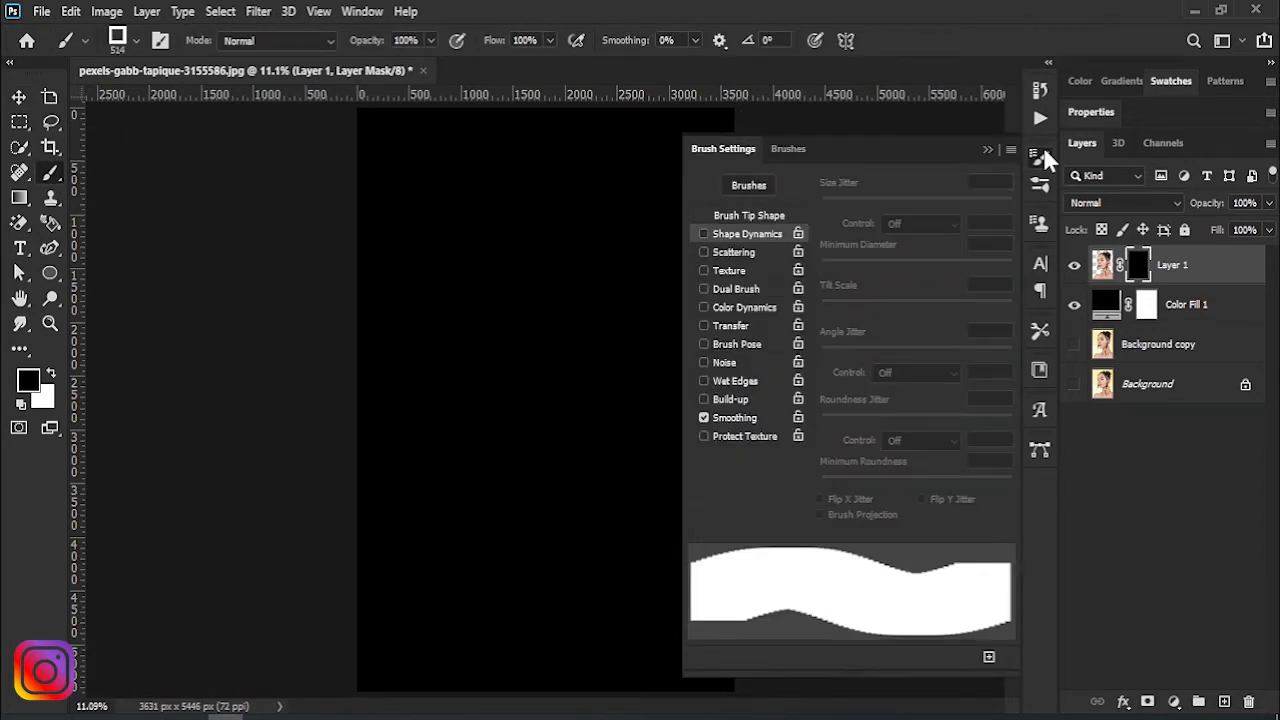
left_click(728, 216)
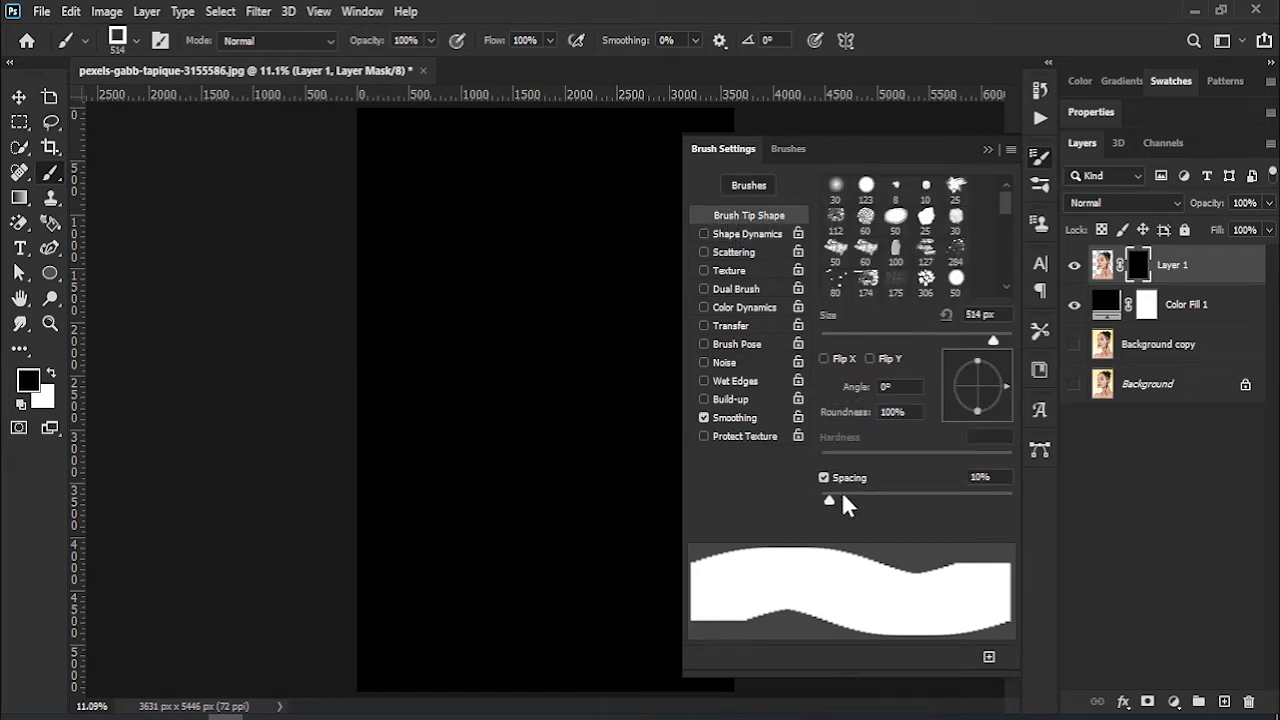
left_click_drag(830, 500, 923, 503)
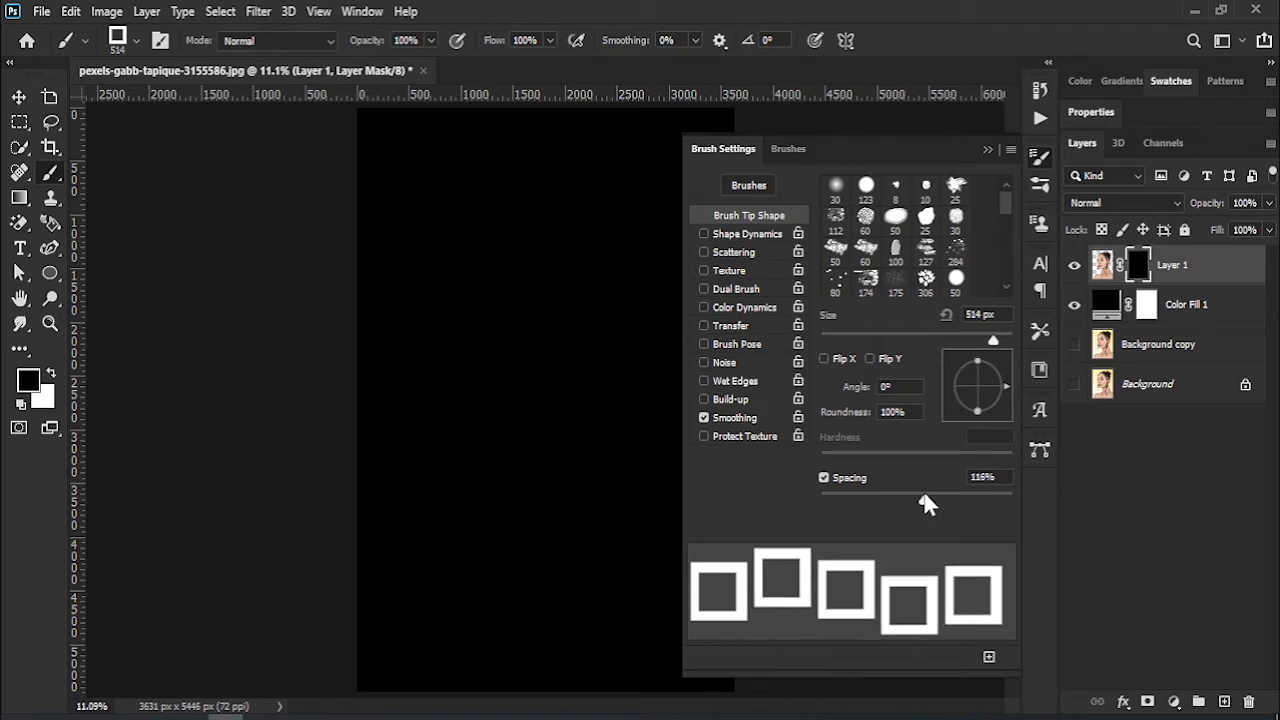
Enable Shape Dynamics for the square brush with Size Jitter and Angle Jitter both at 100%.
left_click(747, 234)
left_click_drag(821, 199, 1016, 208)
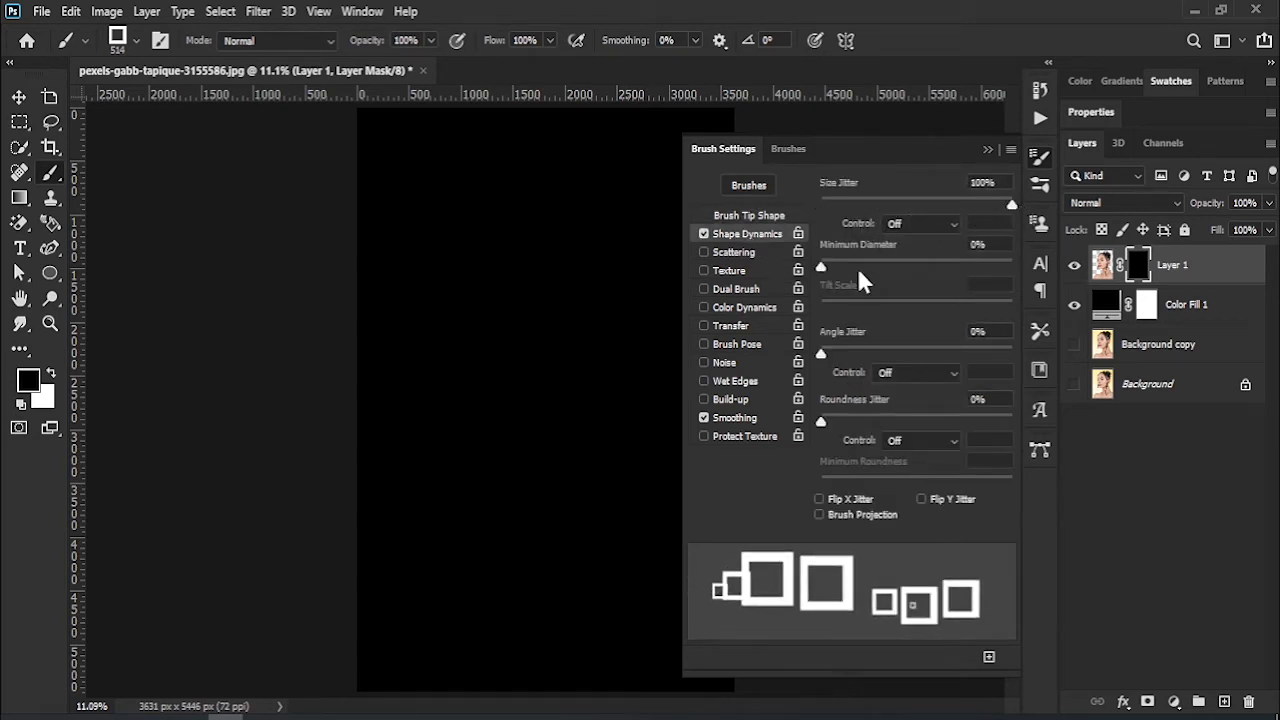
mouse_move(836, 352)
left_mouse_down()
mouse_move(849, 363)
mouse_move(1040, 355)
left_mouse_up()
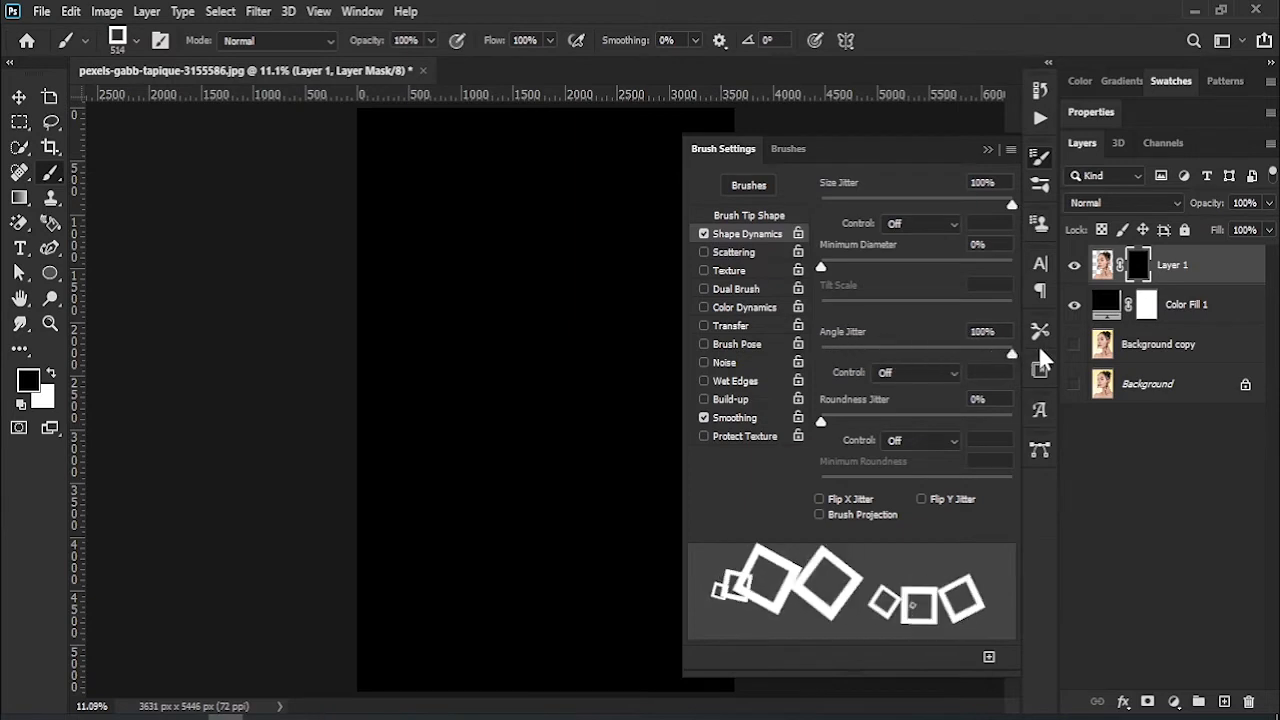
Enable Scattering for the square brush with Scatter at 1000% and Count at 2.
left_click(729, 253)
mouse_move(821, 200)
left_mouse_down()
mouse_move(1061, 206)
mouse_move(1015, 214)
left_mouse_up()
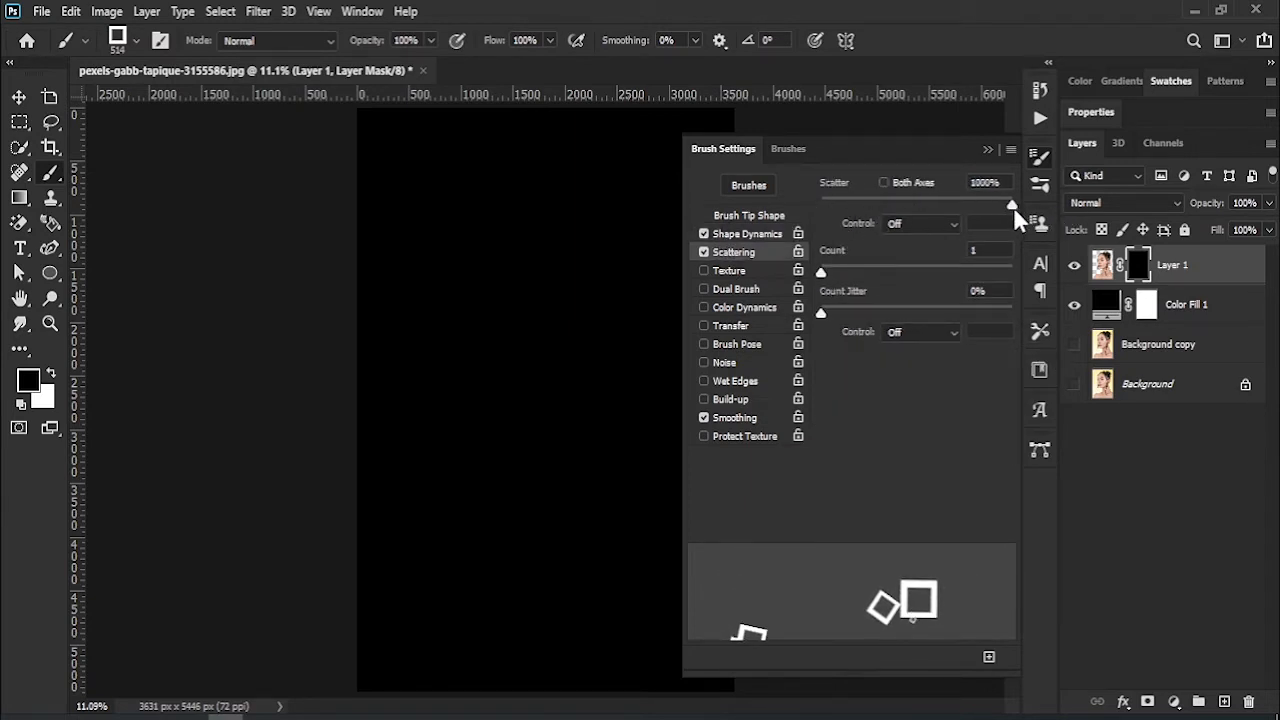
left_click_drag(820, 279, 845, 277)
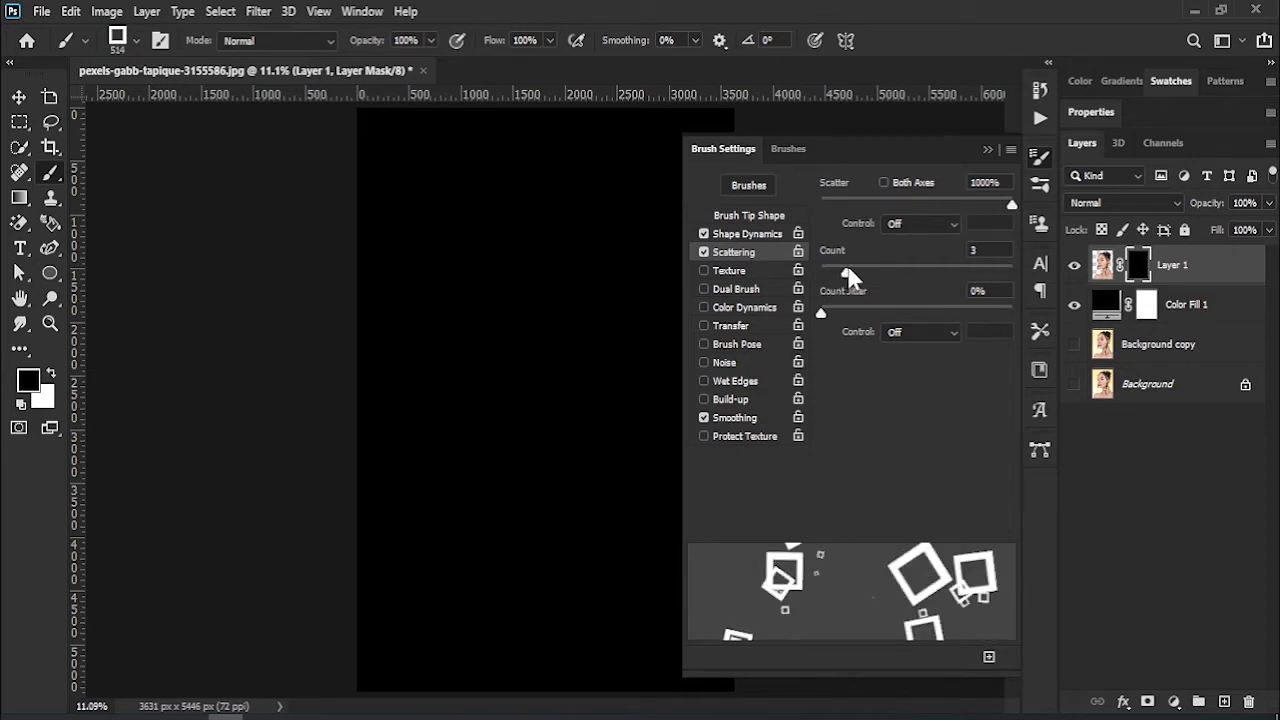
left_click_drag(850, 275, 840, 275)
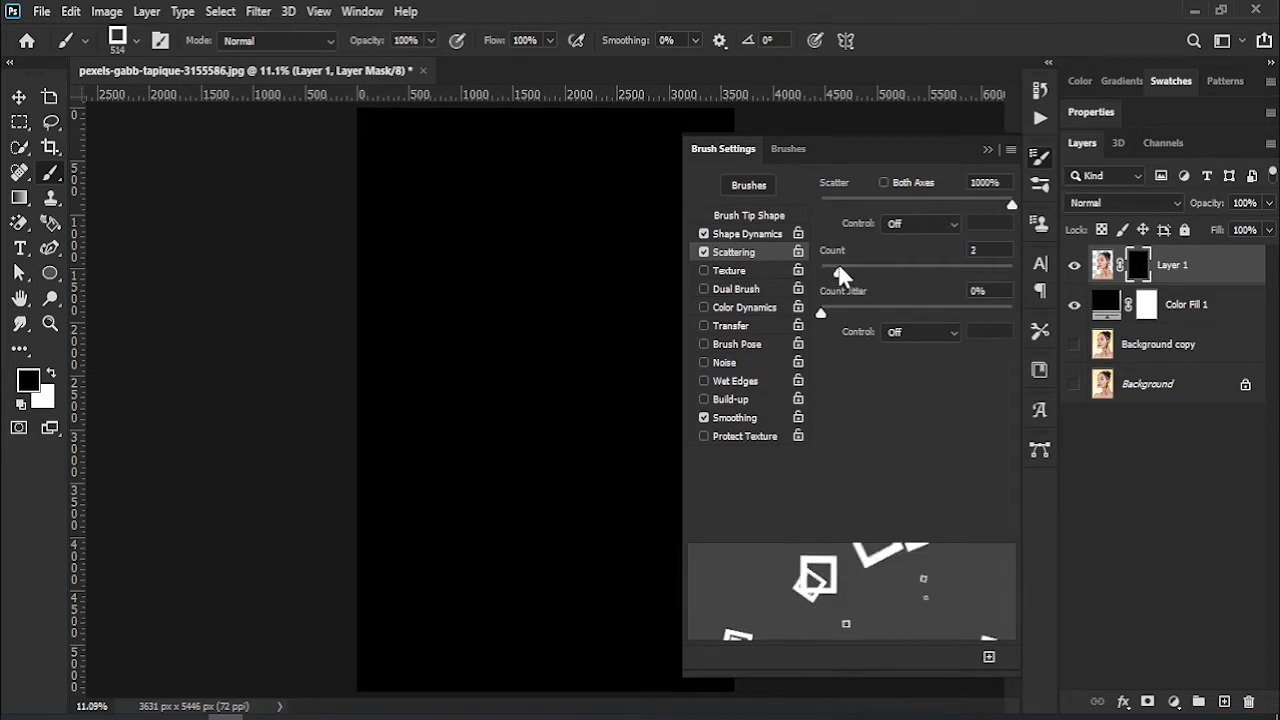
left_click(986, 150)
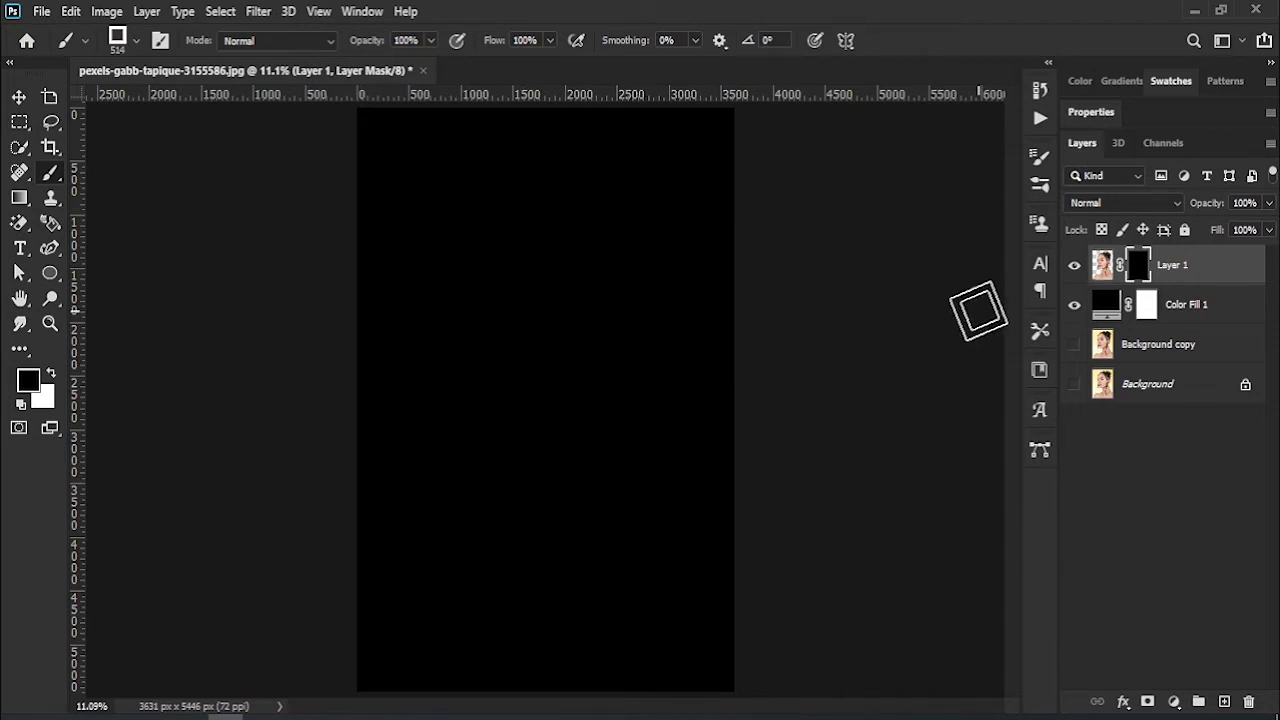
Make white the foreground color, try a stroke on the mask with the 514 px square brush, and undo the stroke.
left_click(52, 373)
mouse_move(580, 338)
left_mouse_down()
mouse_move(586, 451)
mouse_move(503, 163)
mouse_move(523, 580)
left_mouse_up()
key("ctrl+z")
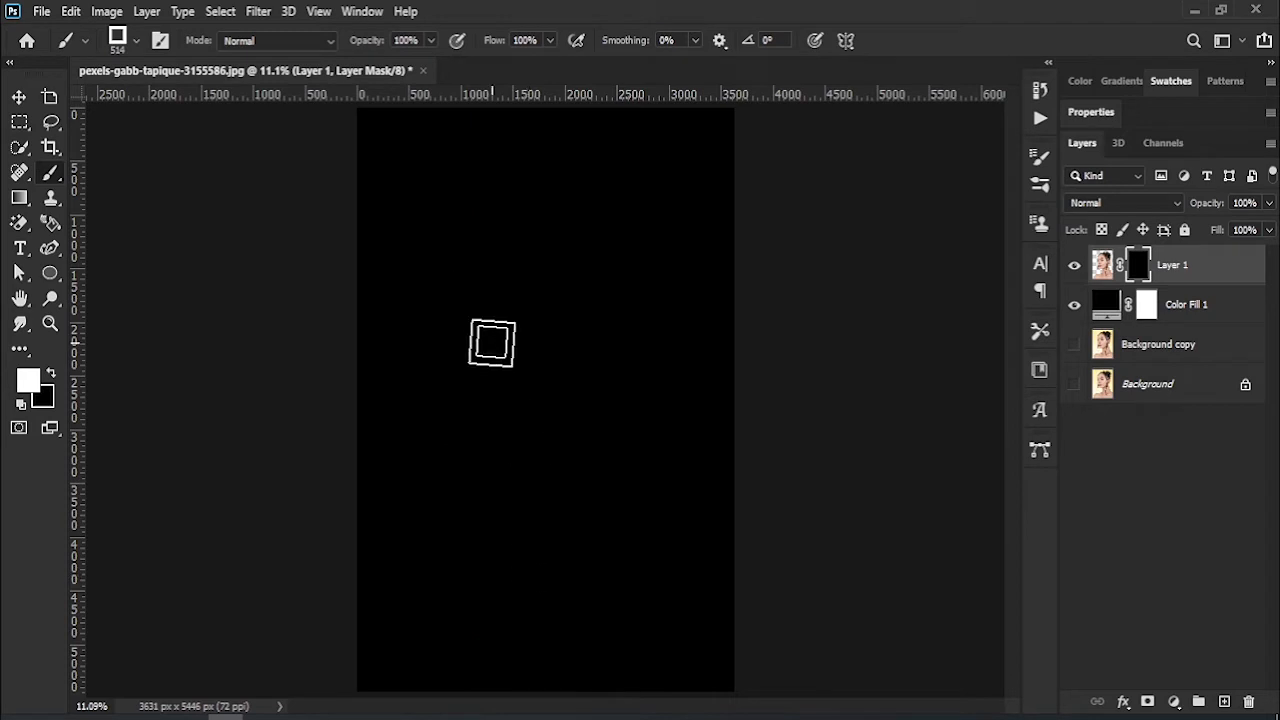
Reduce the square brush to 60 px and paint white on Layer 1's mask over the face, hair, neck, ear and shoulders.
key("bracketleft")
key("bracketleft")
key("bracketleft")
key("bracketleft")
key("bracketleft")
key("bracketleft")
key("bracketleft")
key("bracketleft")
mouse_move(525, 290)
left_mouse_down()
mouse_move(485, 357)
mouse_move(510, 268)
mouse_move(540, 418)
mouse_move(470, 210)
mouse_move(616, 333)
mouse_move(500, 200)
mouse_move(520, 463)
mouse_move(490, 300)
mouse_move(445, 371)
left_mouse_up()
mouse_move(500, 437)
left_mouse_down()
mouse_move(555, 360)
mouse_move(550, 385)
mouse_move(600, 395)
mouse_move(537, 632)
left_mouse_up()
mouse_move(605, 522)
left_mouse_down()
mouse_move(445, 685)
mouse_move(630, 545)
mouse_move(585, 640)
mouse_move(468, 569)
mouse_move(648, 575)
mouse_move(718, 622)
mouse_move(700, 600)
mouse_move(650, 675)
left_mouse_up()
mouse_move(628, 346)
left_mouse_down()
mouse_move(563, 129)
mouse_move(603, 163)
mouse_move(665, 375)
mouse_move(546, 252)
mouse_move(474, 224)
mouse_move(697, 171)
mouse_move(451, 423)
mouse_move(515, 280)
mouse_move(500, 395)
mouse_move(480, 260)
mouse_move(460, 300)
mouse_move(538, 188)
mouse_move(556, 415)
mouse_move(535, 236)
mouse_move(590, 385)
mouse_move(545, 435)
mouse_move(560, 425)
mouse_move(504, 440)
mouse_move(456, 366)
mouse_move(452, 250)
mouse_move(500, 212)
mouse_move(455, 250)
mouse_move(460, 340)
left_mouse_up()
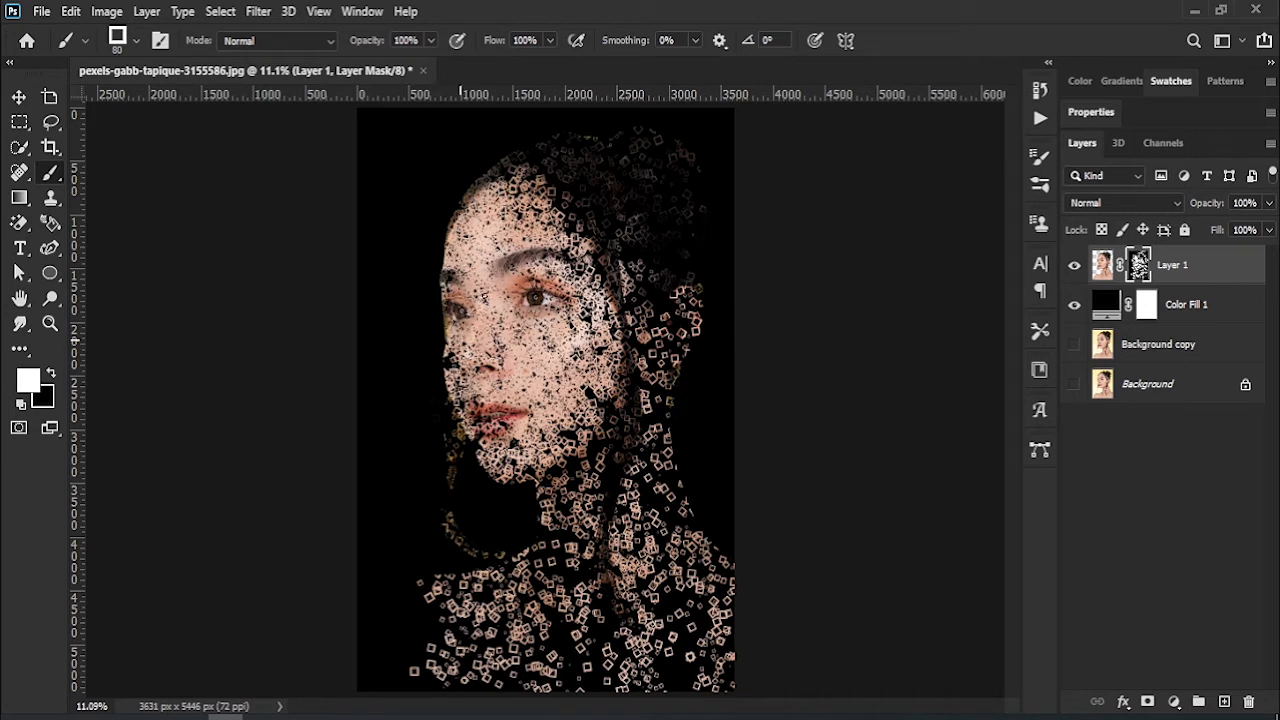
mouse_move(555, 240)
left_mouse_down()
mouse_move(632, 271)
mouse_move(579, 148)
left_mouse_up()
left_click_drag(680, 346, 684, 692)
mouse_move(444, 617)
left_mouse_down()
mouse_move(398, 675)
mouse_move(418, 661)
mouse_move(432, 595)
mouse_move(346, 688)
left_mouse_up()
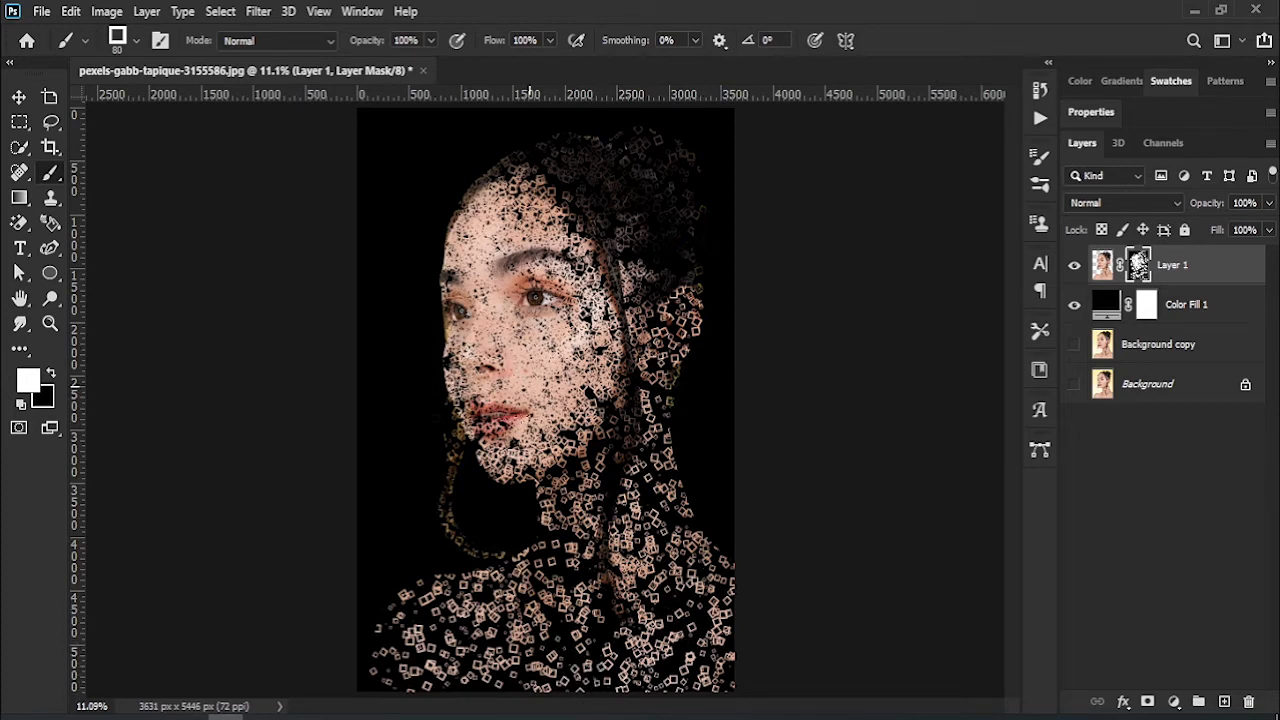
Paint more white squares on Layer 1's mask over the lips and eyes to fill in their details.
key("z")
left_click_drag(441, 400, 470, 400)
left_click_drag(456, 278, 510, 412)
left_click(50, 172)
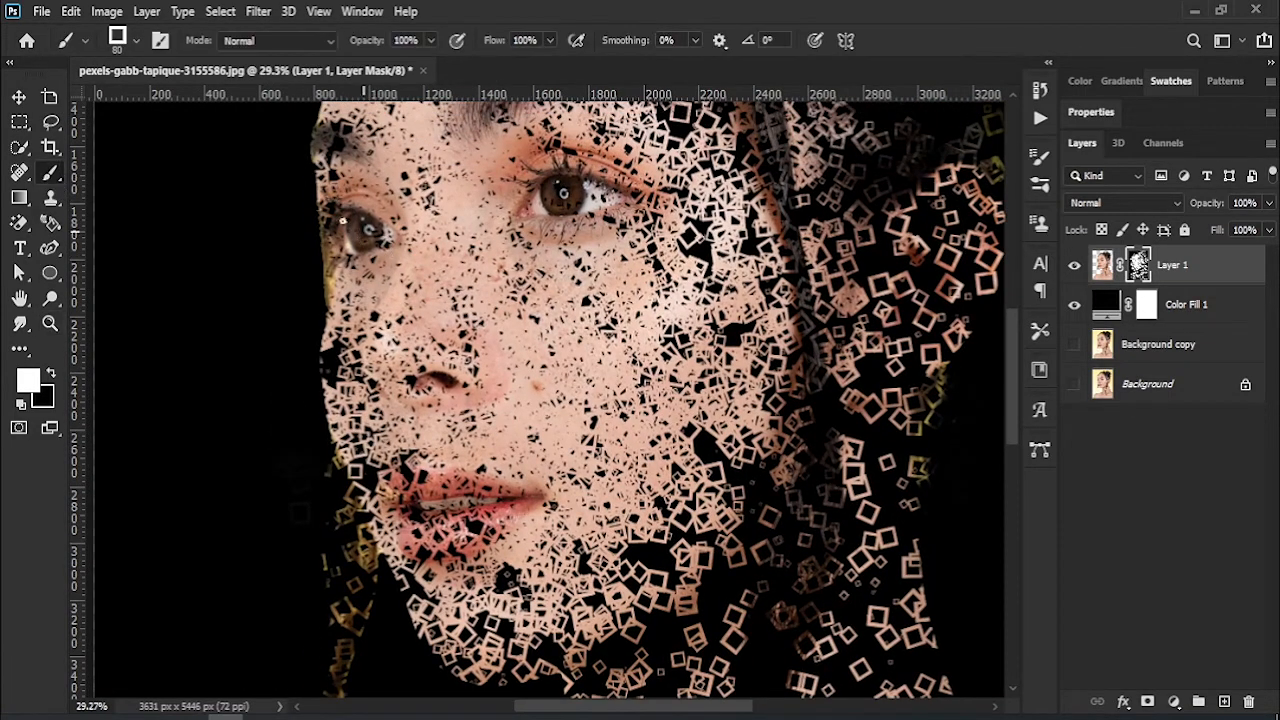
mouse_move(475, 493)
left_mouse_down()
mouse_move(414, 506)
mouse_move(474, 495)
left_mouse_up()
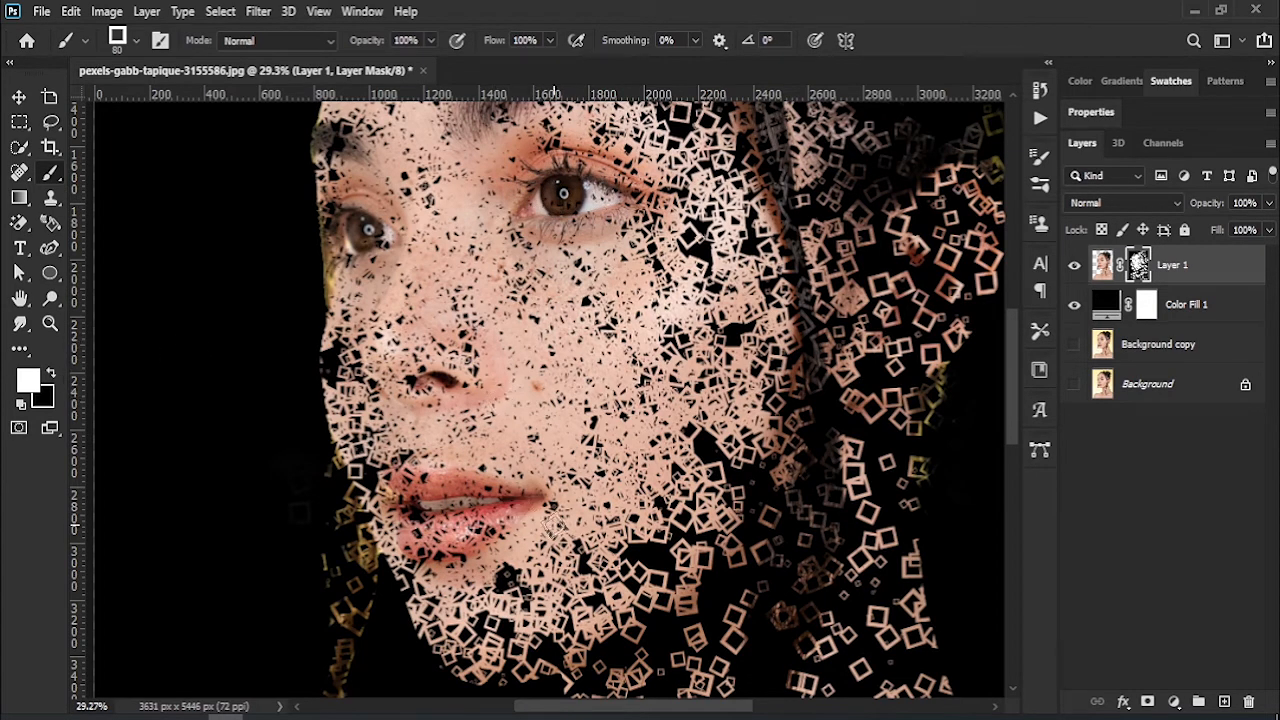
Make black the foreground color and paint scattered 60 px squares on Layer 1's mask over the brow, cheek and lips.
left_click(53, 373)
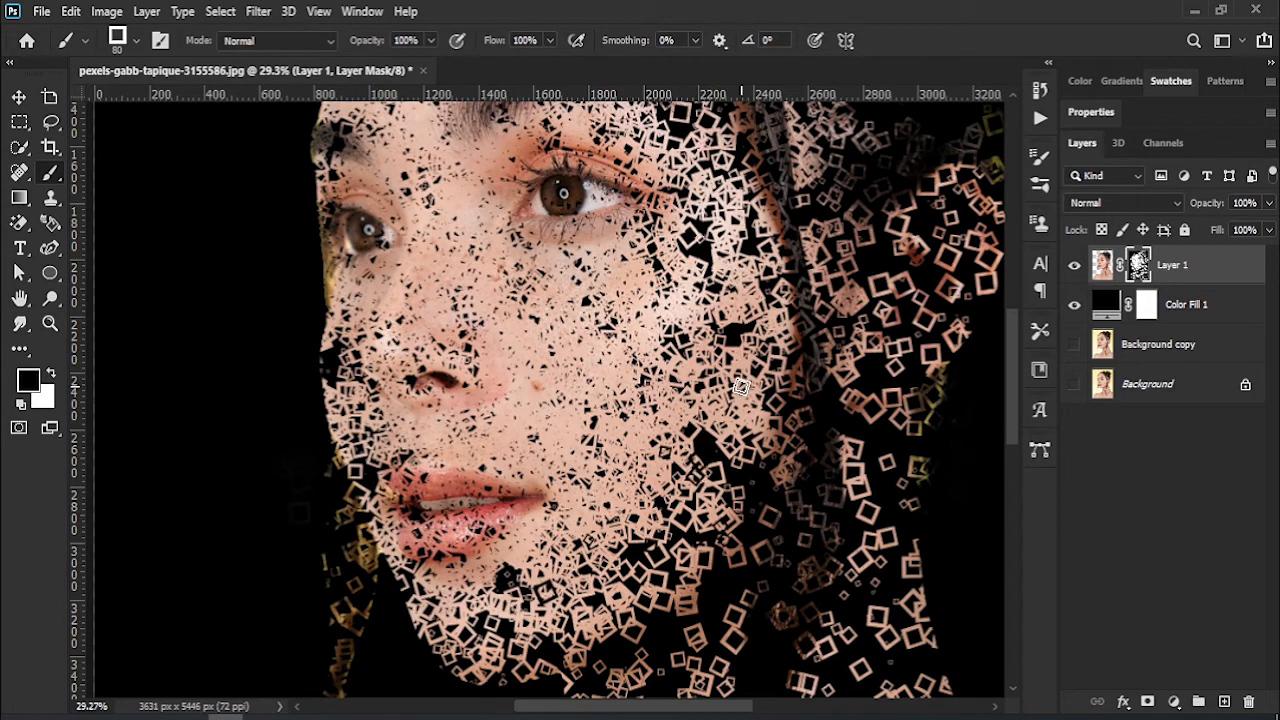
mouse_move(681, 565)
left_mouse_down()
mouse_move(690, 522)
mouse_move(677, 443)
left_mouse_up()
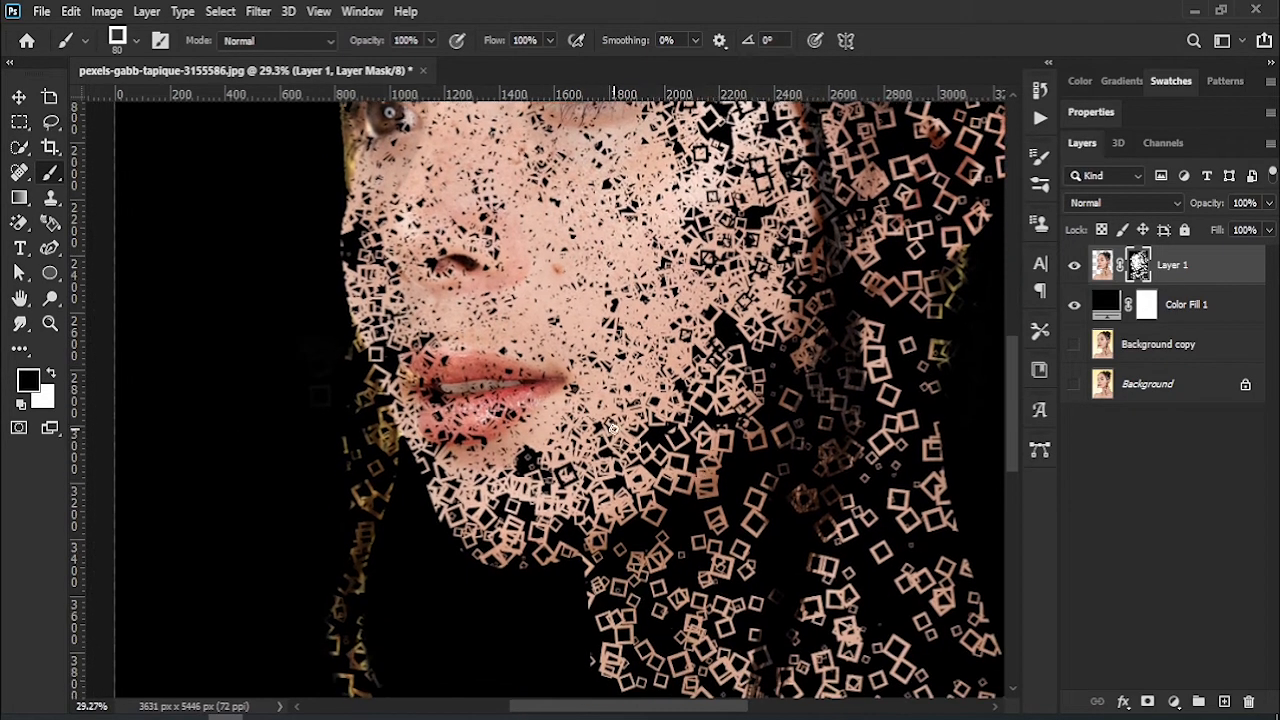
left_click_drag(684, 230, 640, 650)
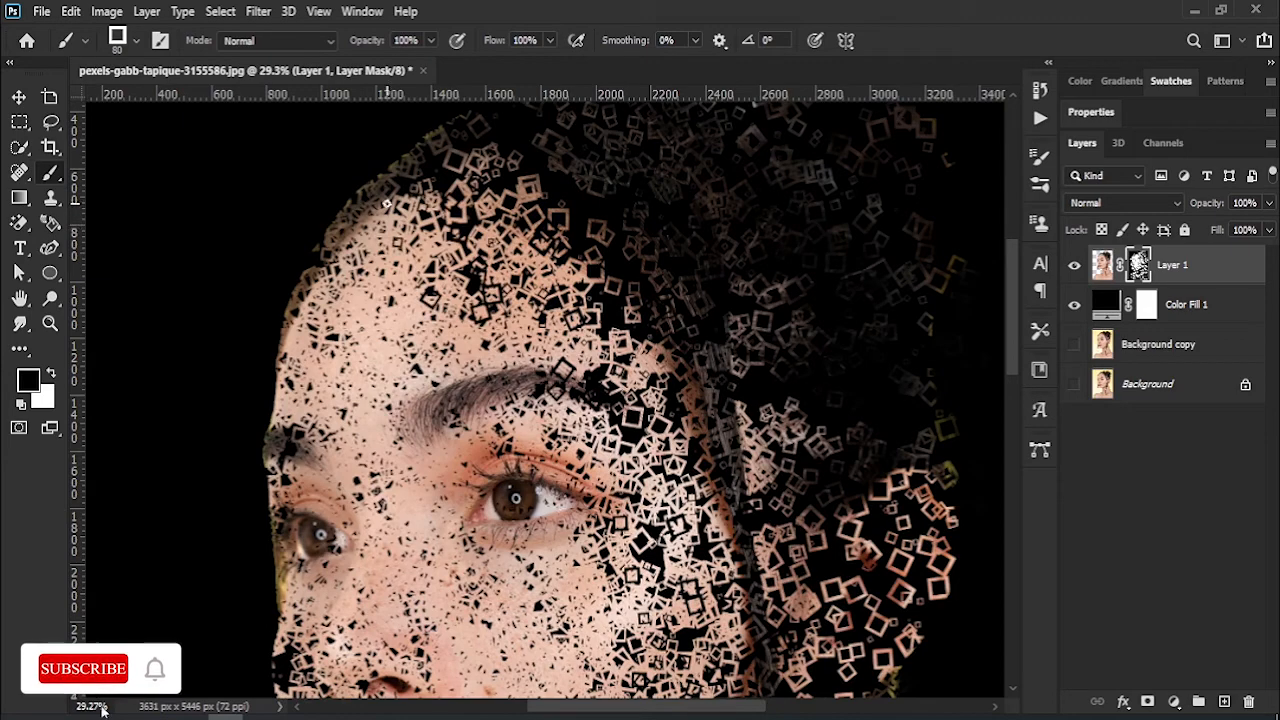
left_click_drag(709, 593, 578, 346)
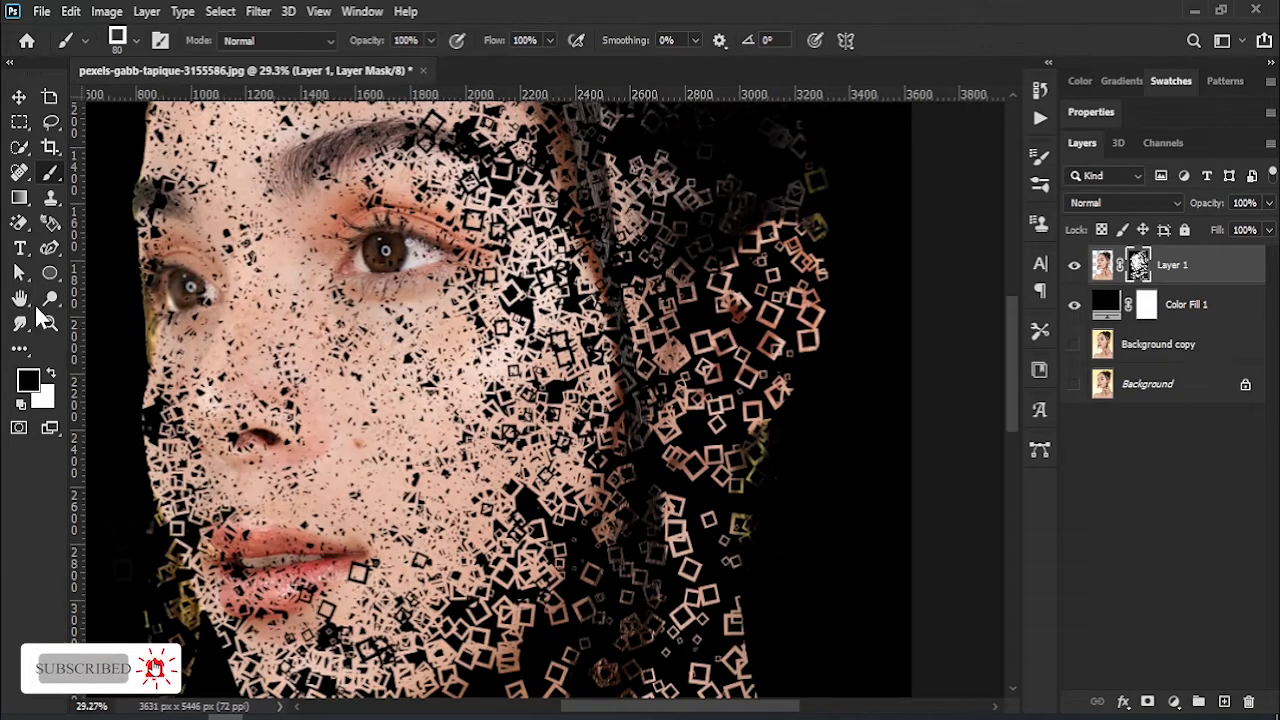
Switch the foreground color back to white and paint more squares on Layer 1's mask over the lips and shoulders.
left_click(50, 376)
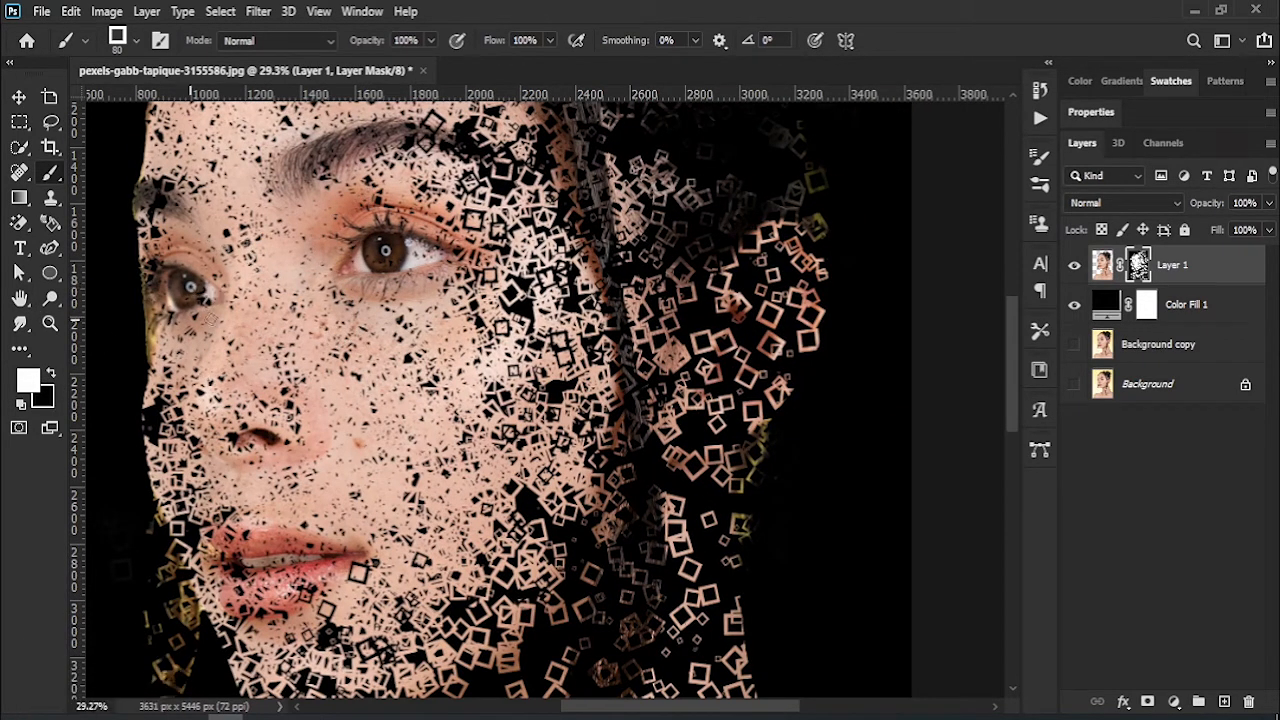
left_click_drag(242, 535, 396, 447)
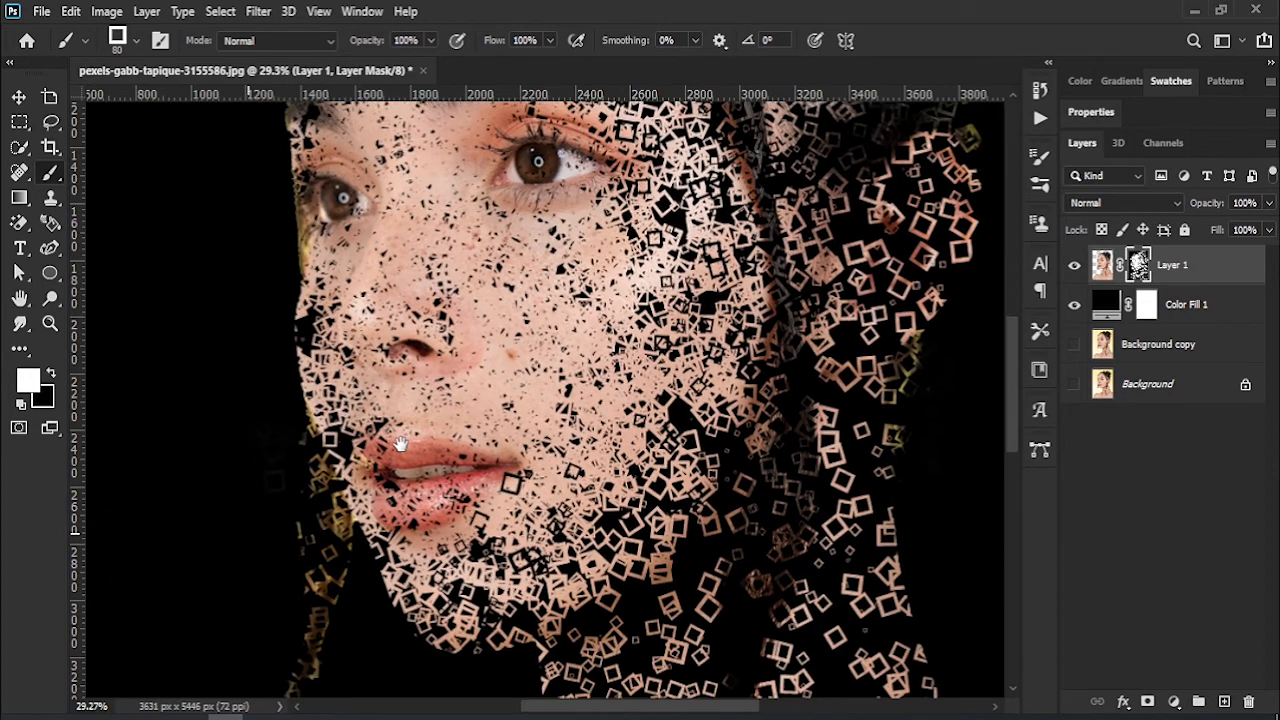
double_click(19, 298)
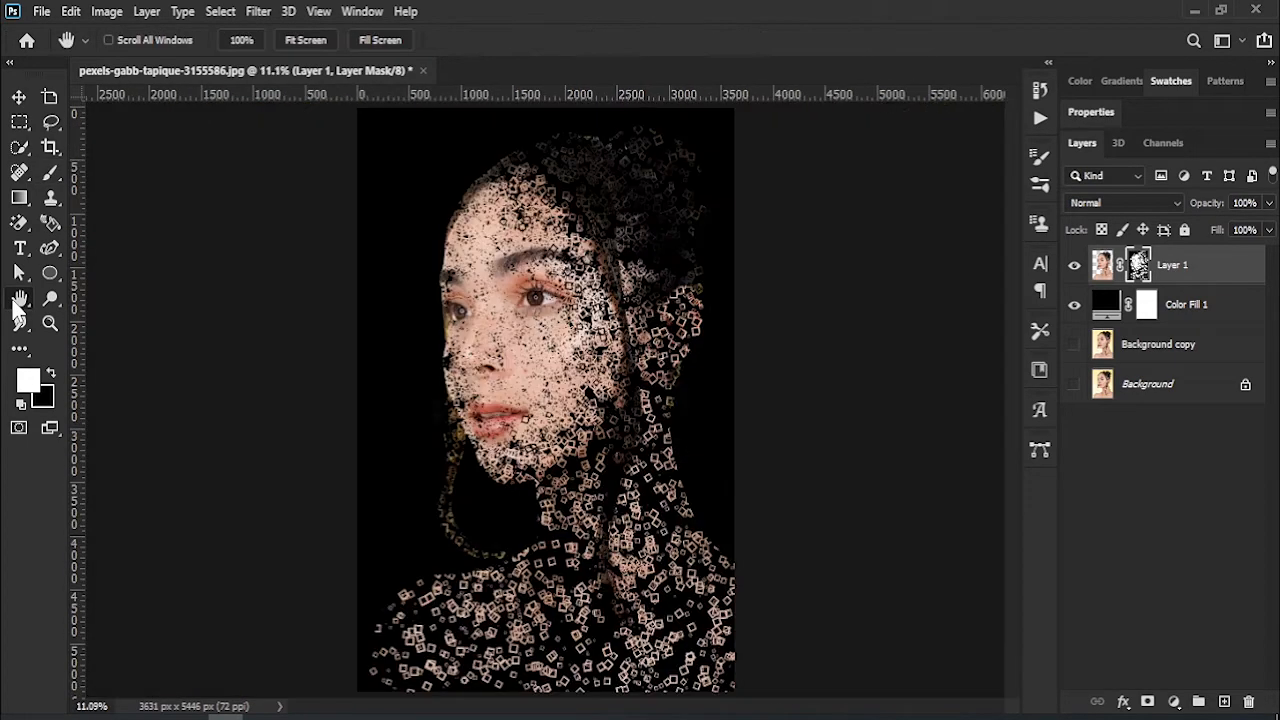
left_click(48, 171)
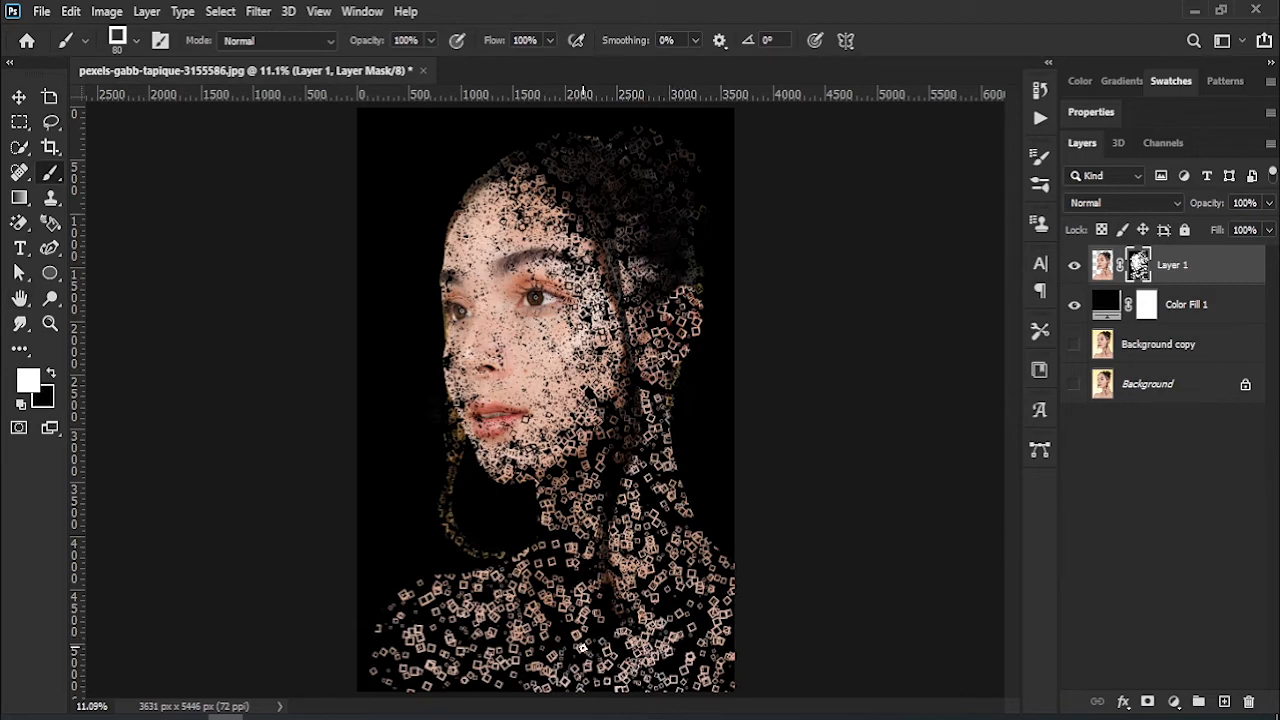
Add a Black & White adjustment layer above Layer 1 with Reds 12, Yellows 169 and Greens 70.
left_click(1188, 265)
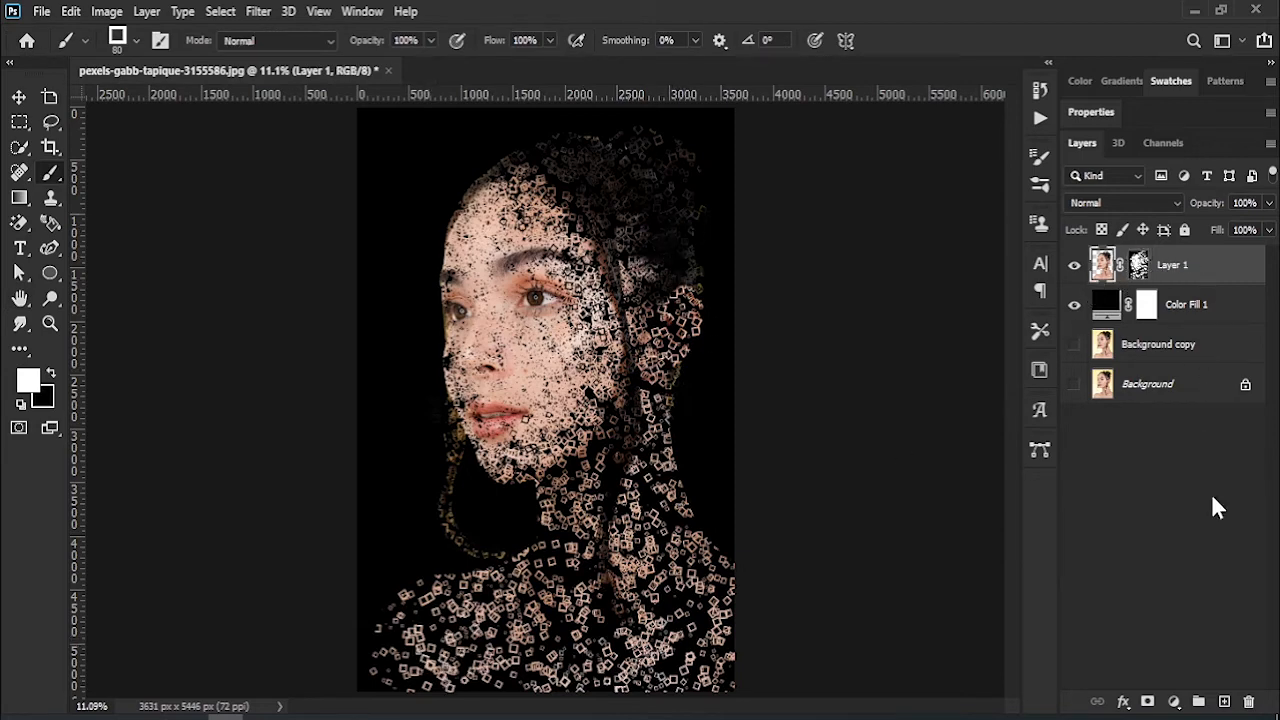
left_click(1174, 701)
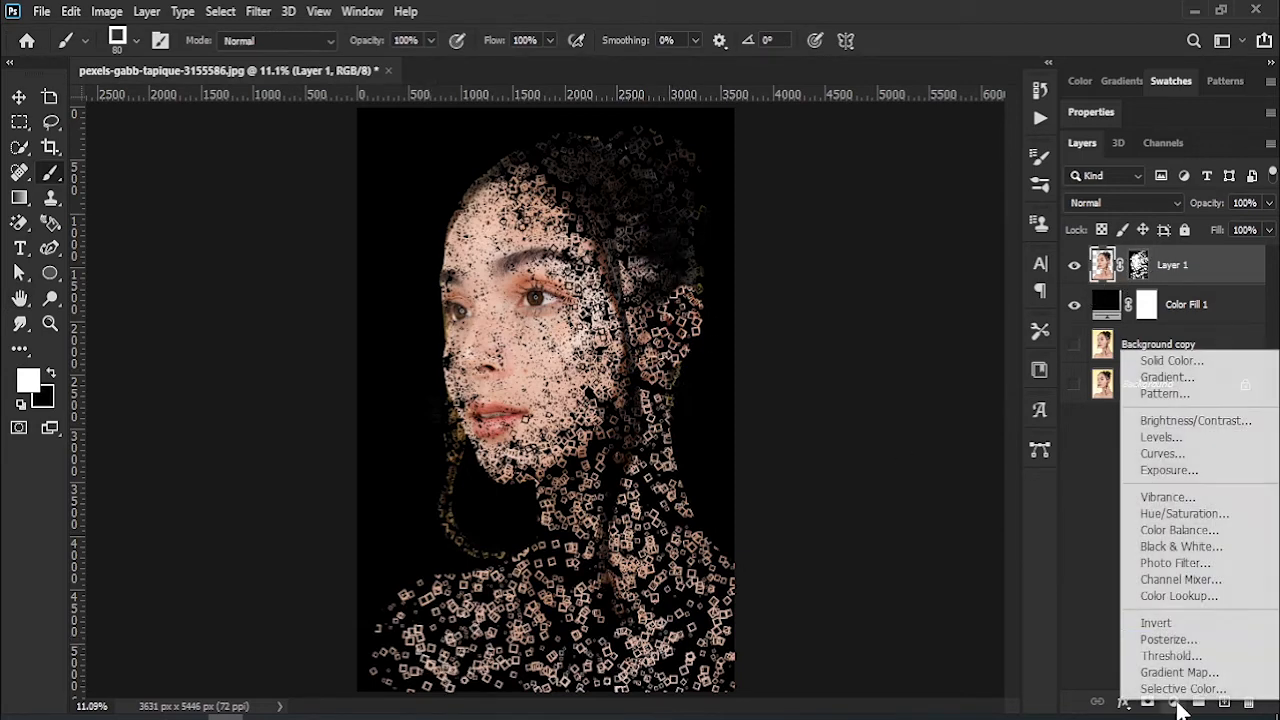
left_click(1217, 546)
left_click_drag(1157, 246, 1143, 241)
left_click_drag(1163, 287, 1211, 292)
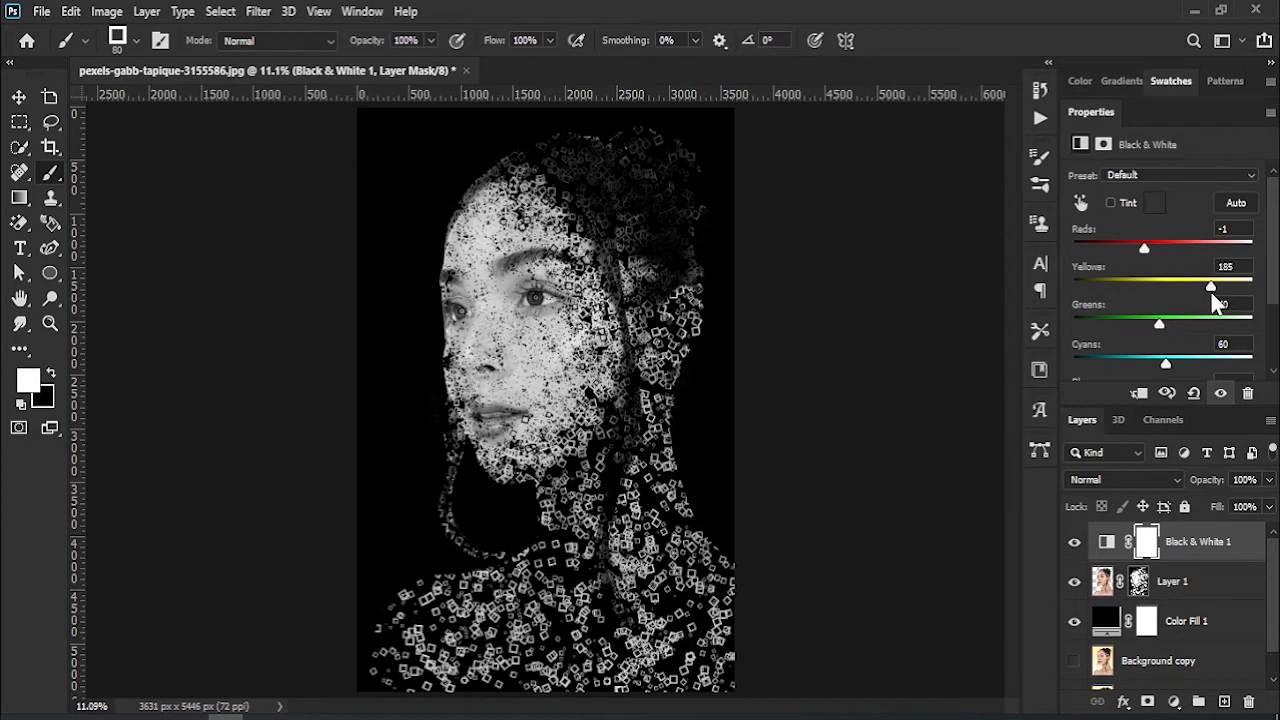
mouse_move(1159, 324)
left_mouse_down()
mouse_move(1196, 321)
mouse_move(1170, 320)
left_mouse_up()
left_click_drag(1145, 245, 1150, 243)
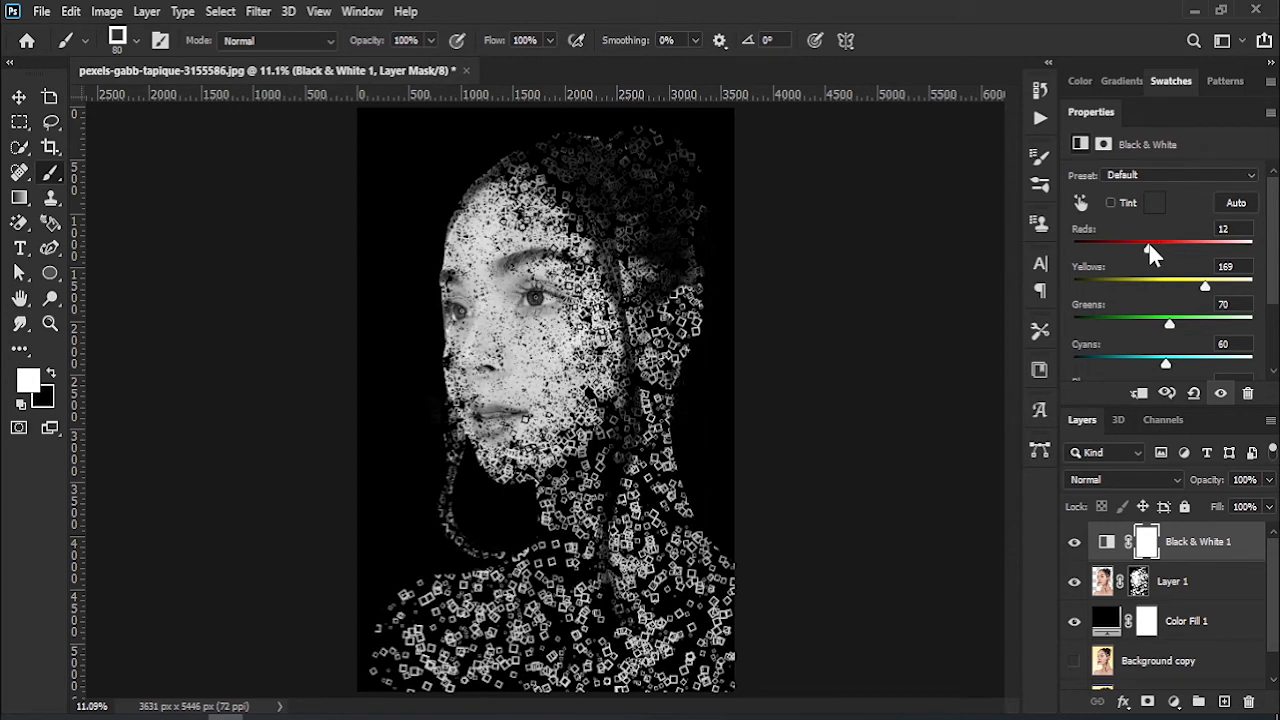
Compare the portrait with and without the Black & White adjustment.
left_click(1076, 544)
left_click(1076, 544)
left_click(1077, 545)
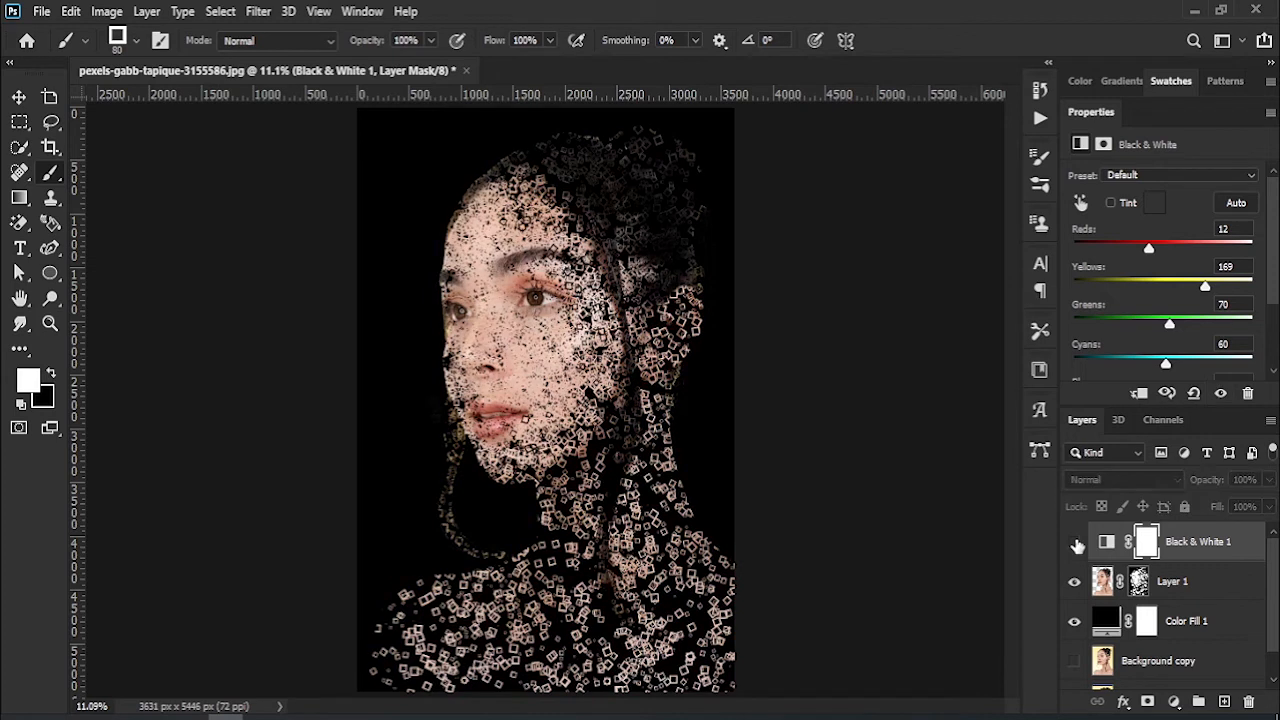
left_click(1076, 544)
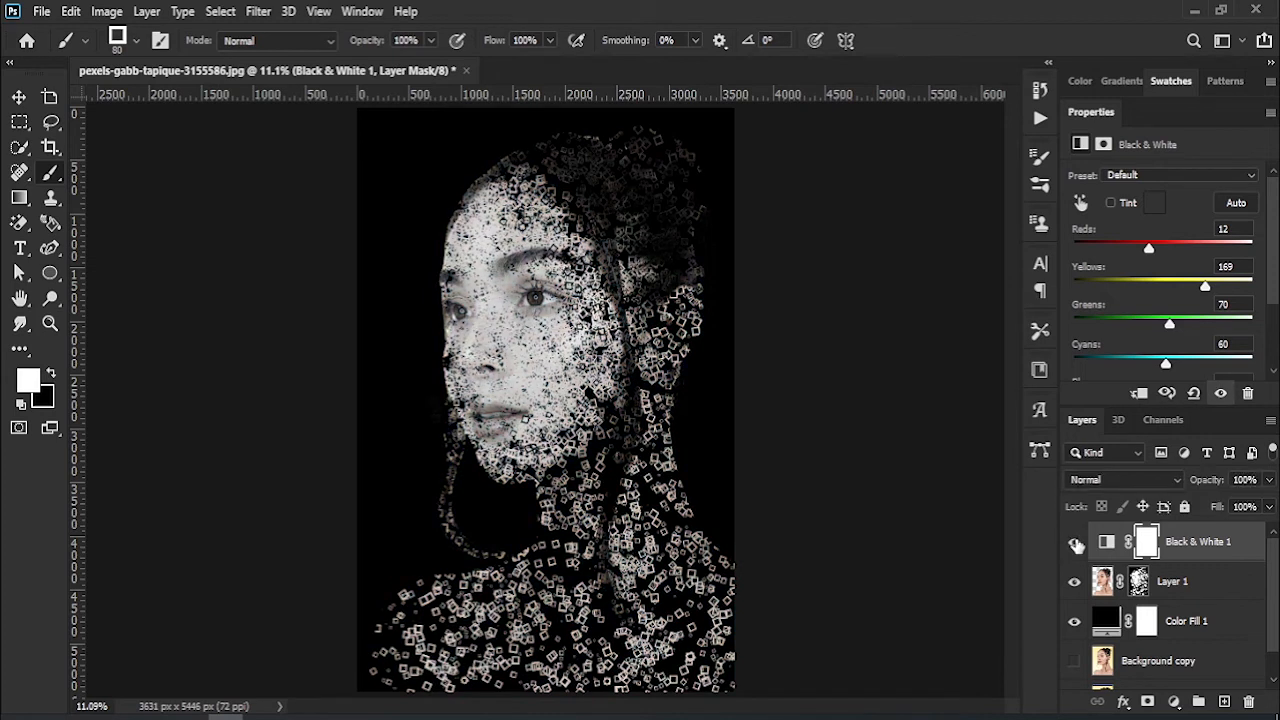
Make the original Background layer visible and delete the Background copy layer.
double_click(1091, 112)
left_click(1177, 390)
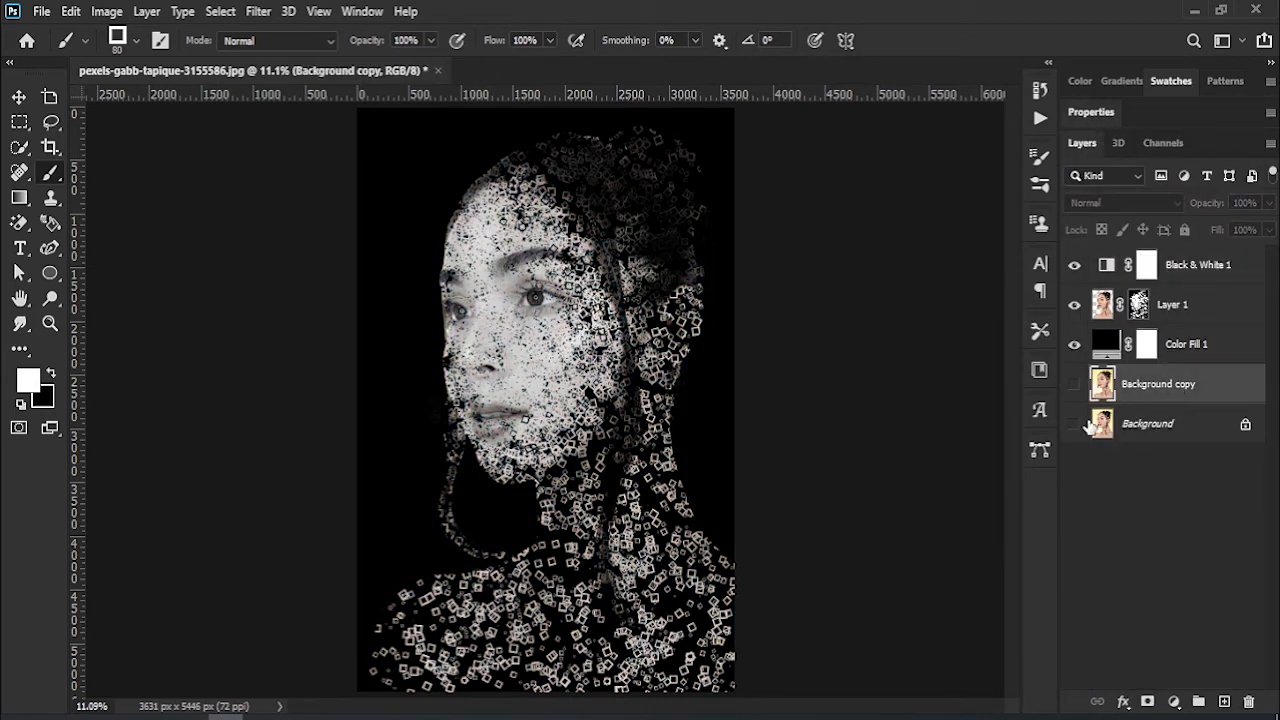
left_click_drag(1190, 387, 1258, 697)
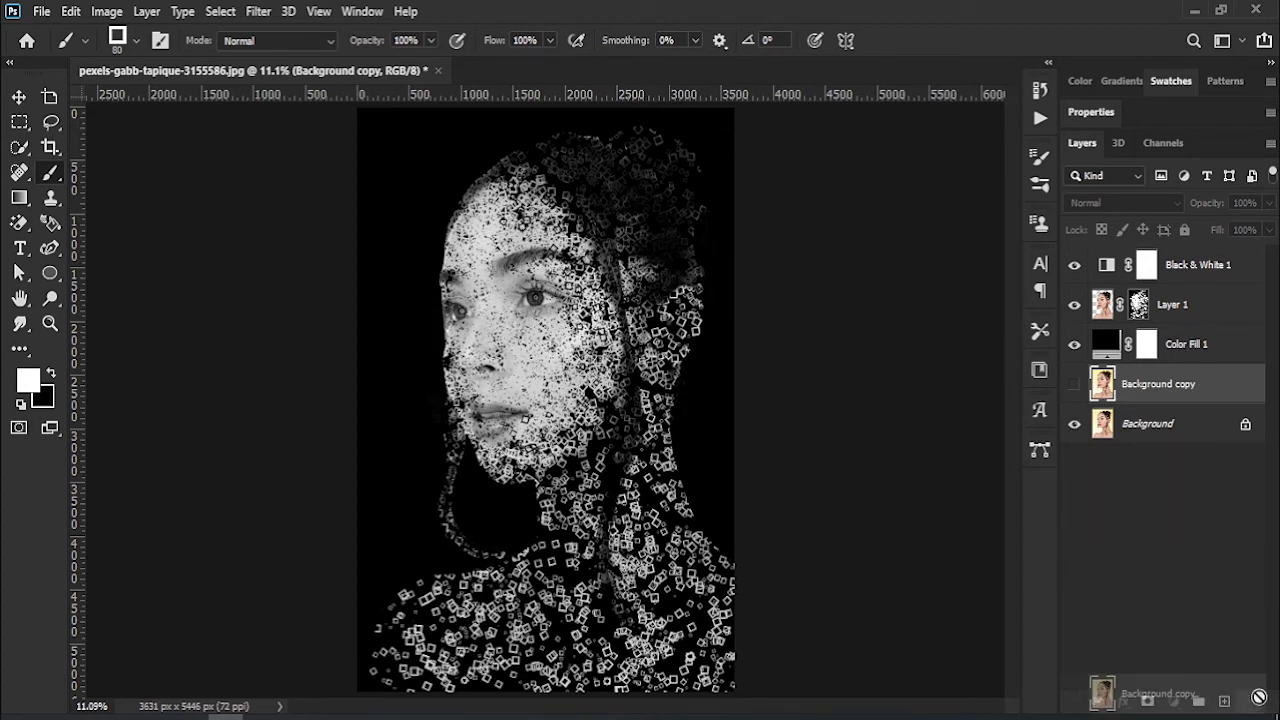
Group the Color Fill 1 layer and Layer 1.
left_click(1185, 352)
left_click(1180, 308, "shift")
key("ctrl+g")
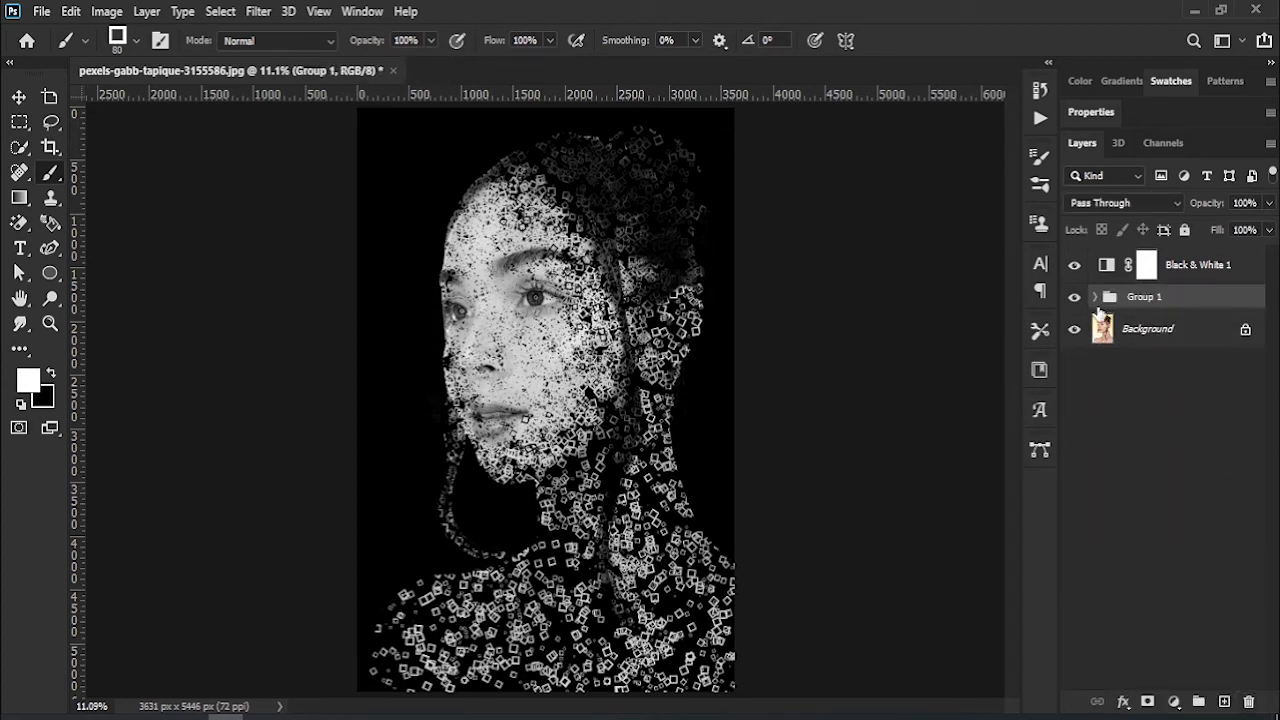
Compare the original photo with the square-frame effect by toggling the visibility of the group and the Black & White layer.
left_click(1074, 297)
left_click(1074, 266)
left_click(1074, 297)
left_click(1075, 266)
left_click(1075, 266)
left_click(1075, 266)
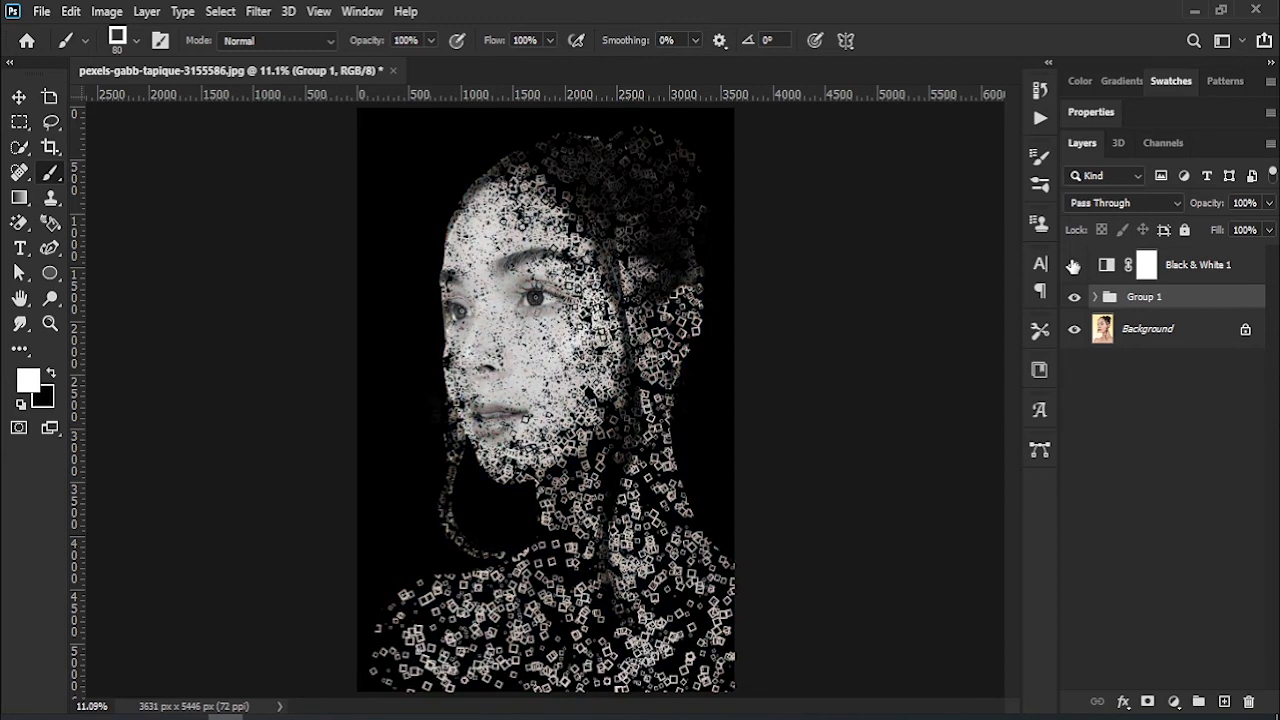